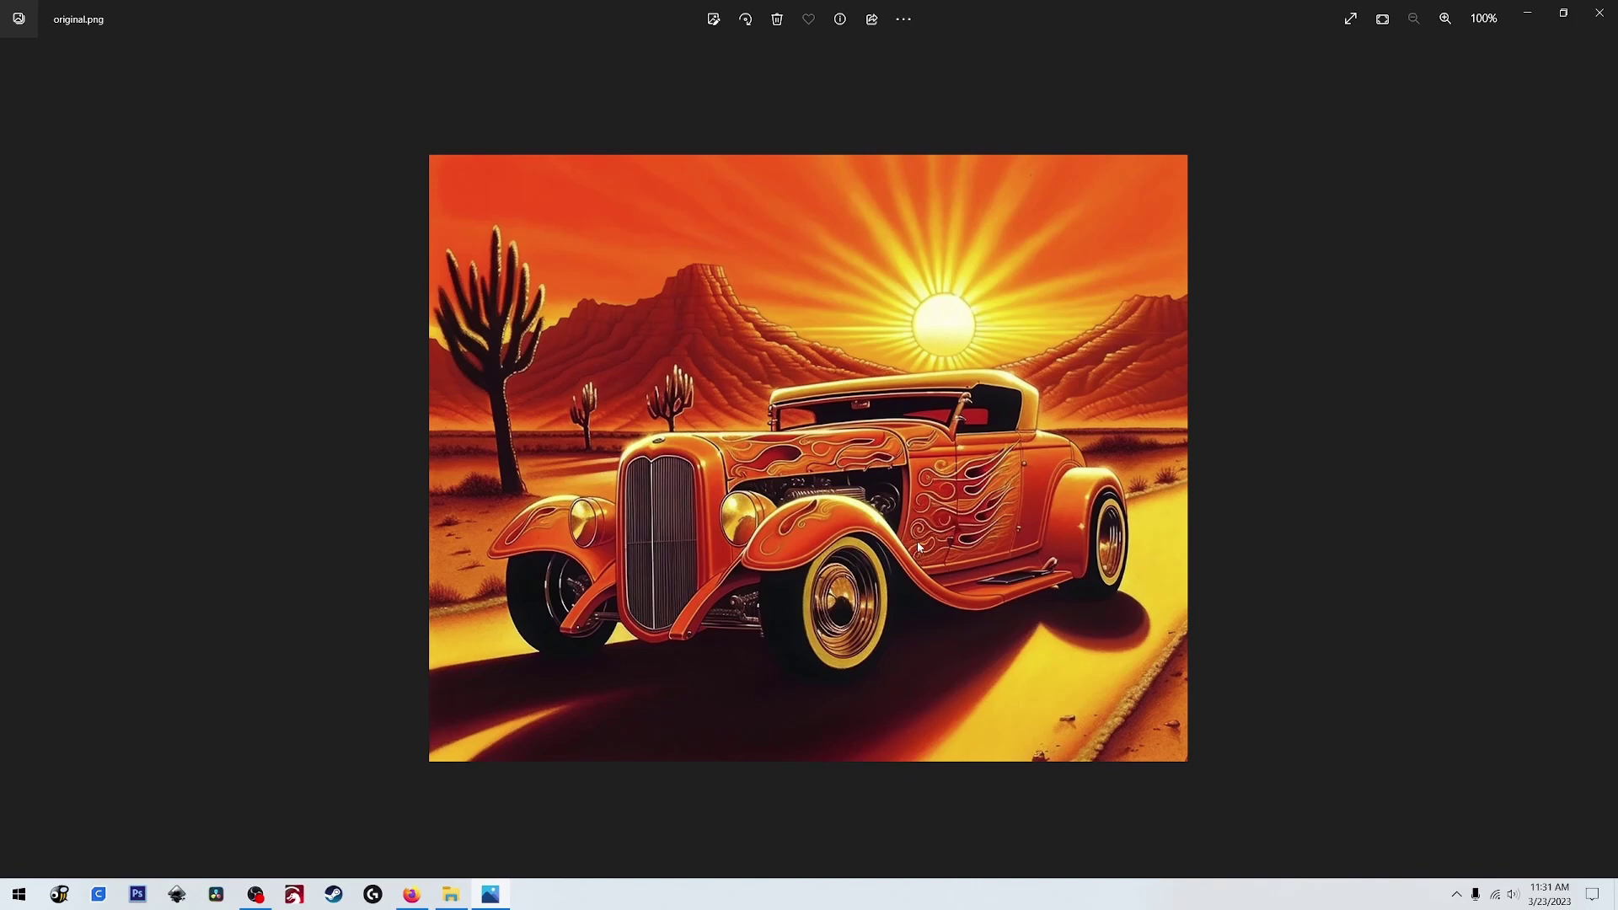
- Minimize the Photos viewer showing original.png, returning to the downloads folder
left_click(1528, 17)
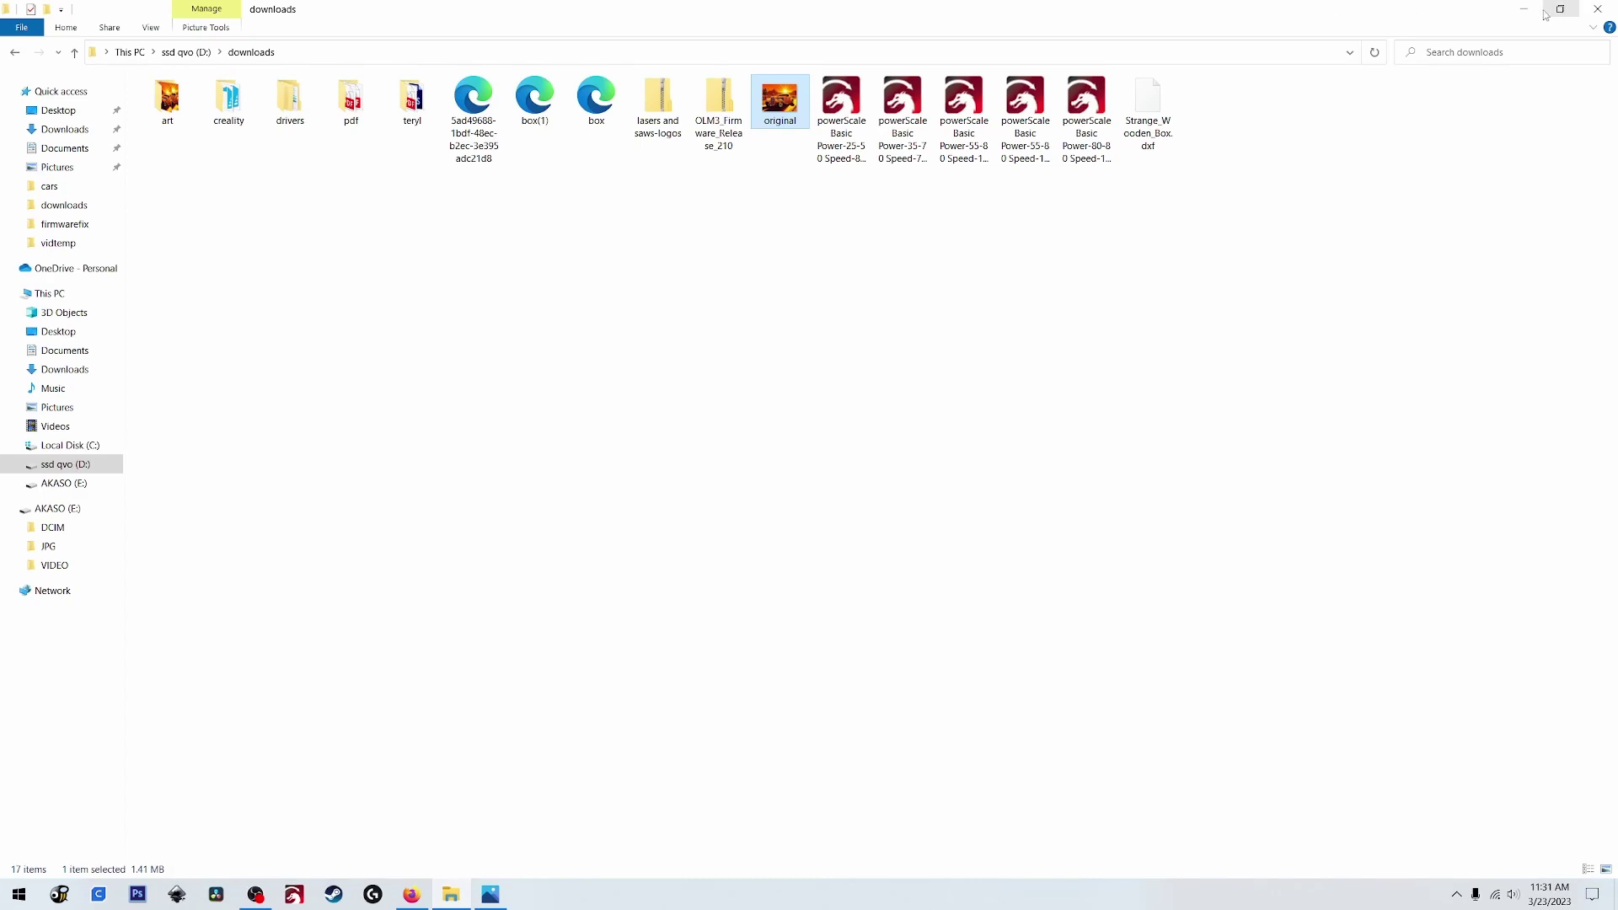
- Load original.png from D:\downloads into WaifuXL in place of the sample picture
left_click(1524, 9)
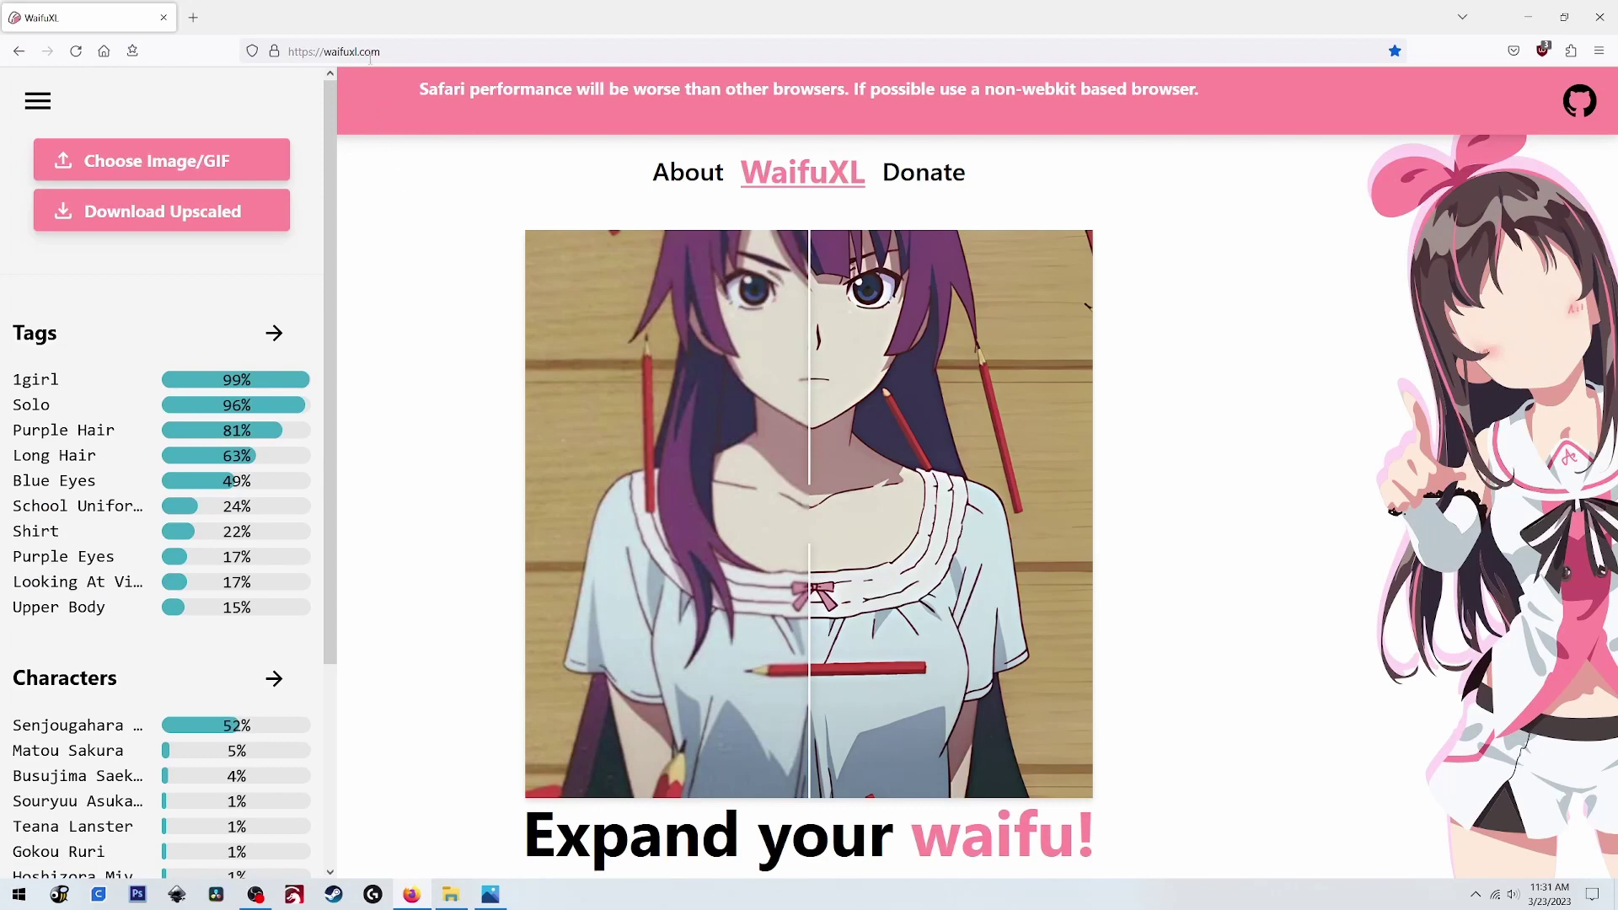
left_click(149, 157)
left_click(889, 749)
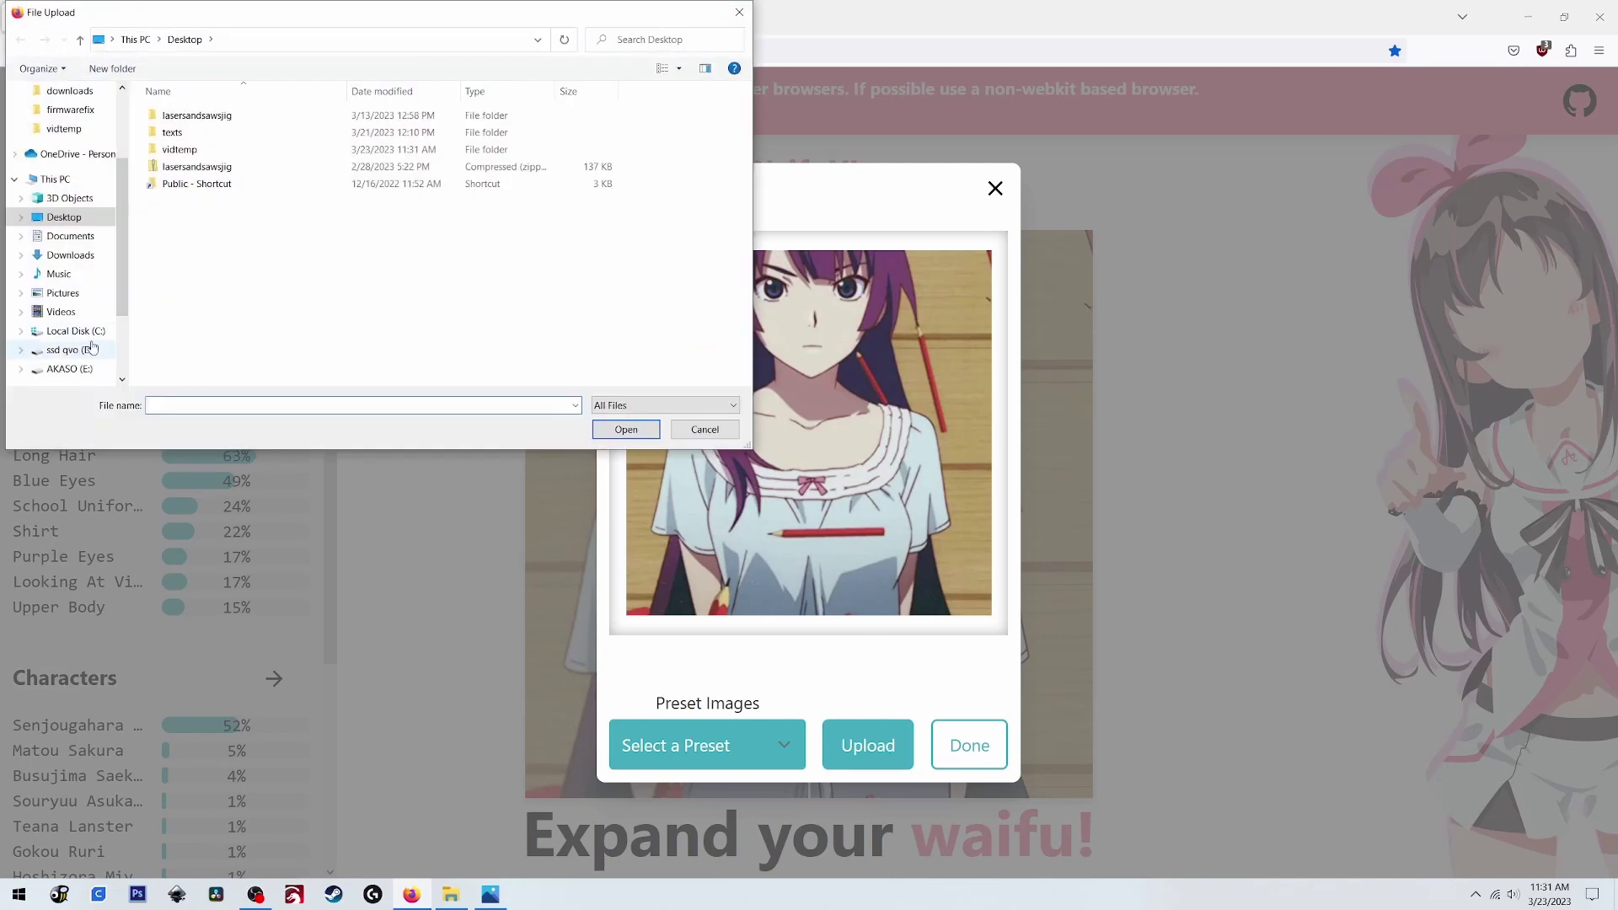
left_click(93, 347)
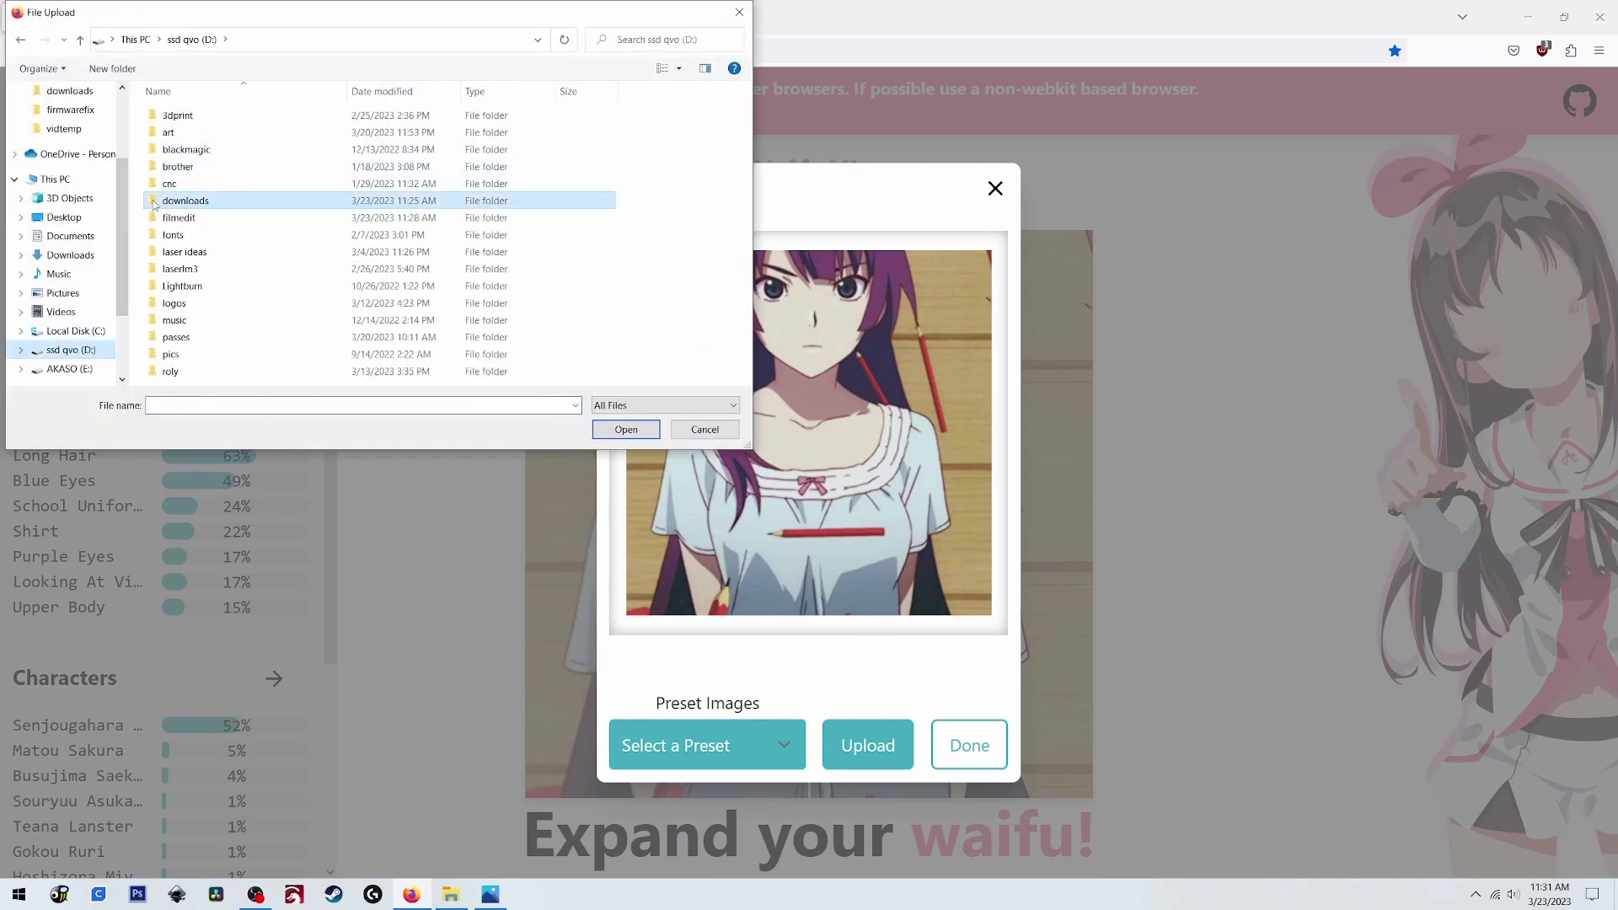
double_click(154, 204)
left_click(448, 261)
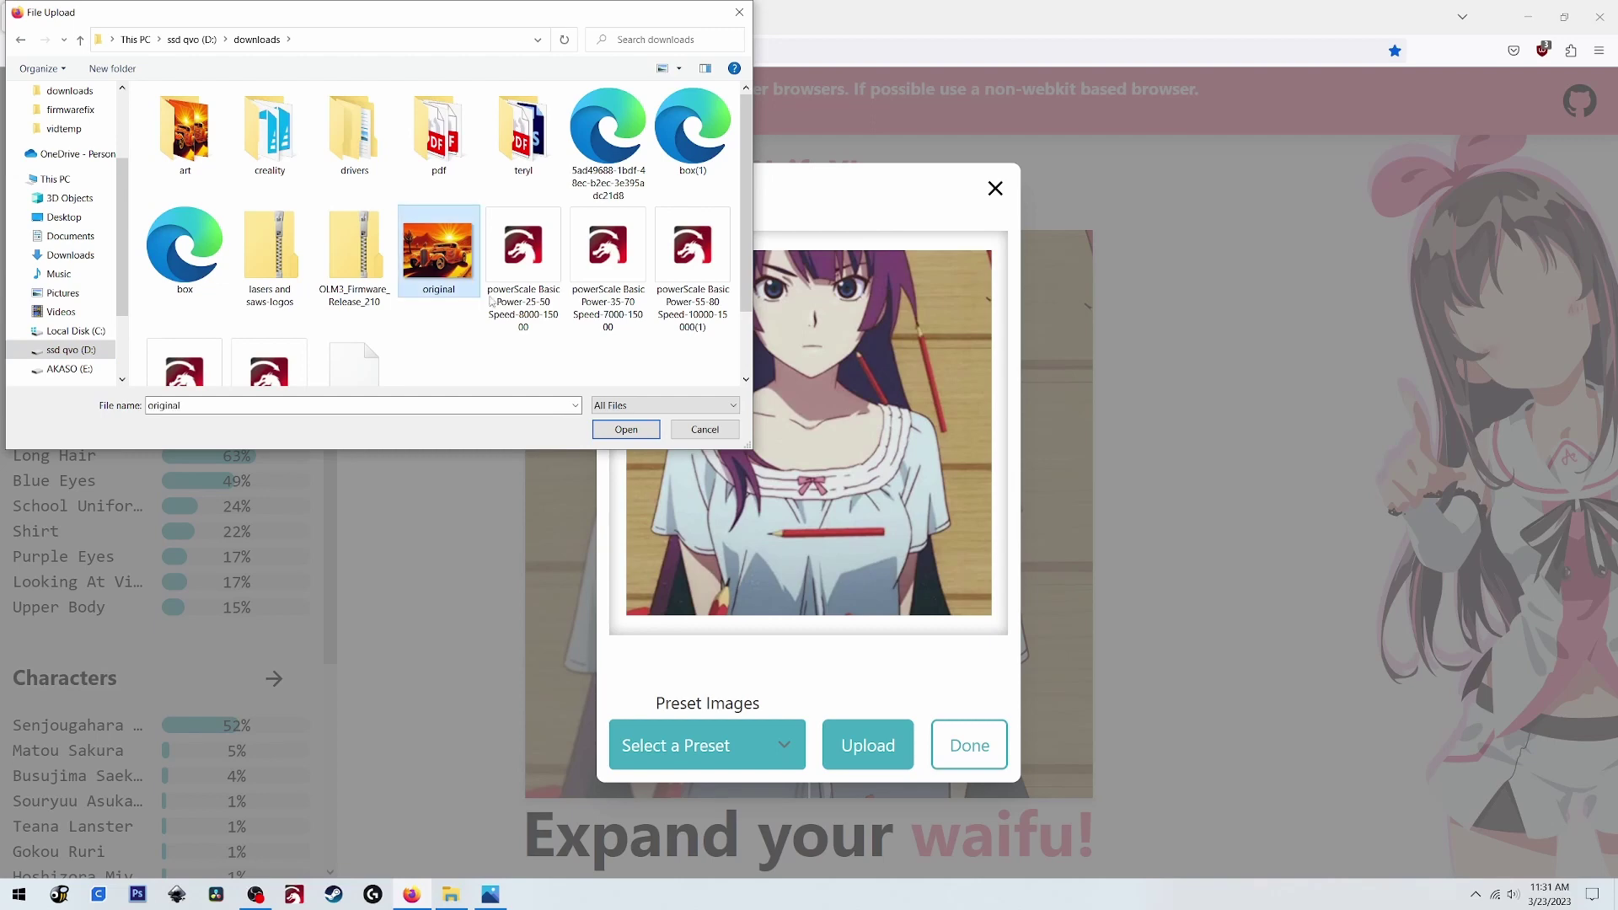
left_click(625, 429)
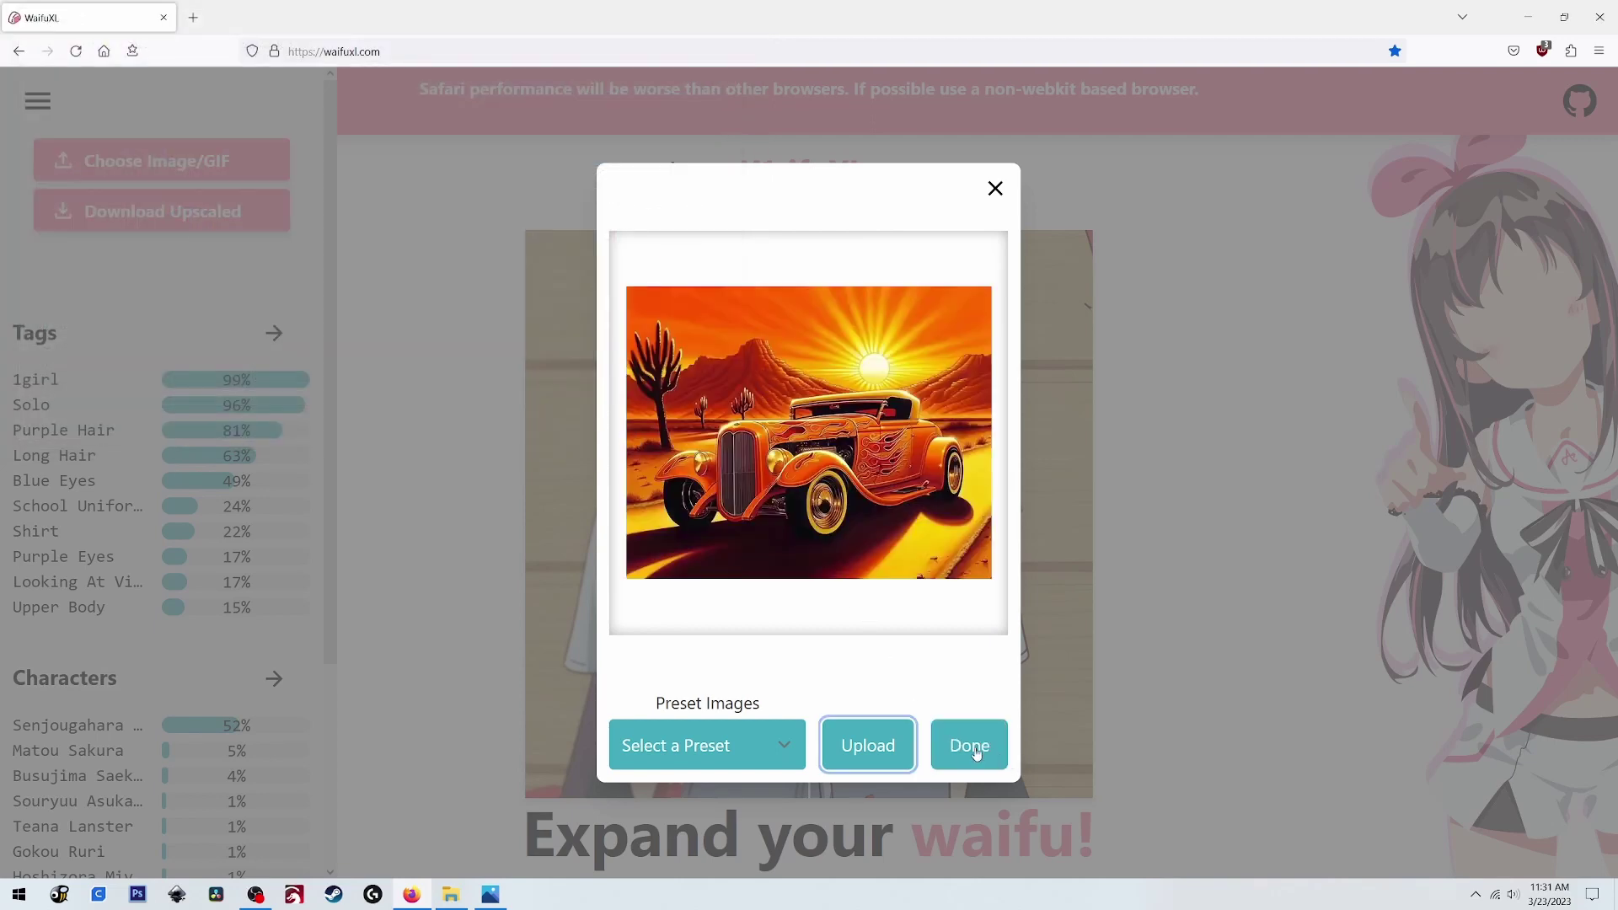
left_click(969, 745)
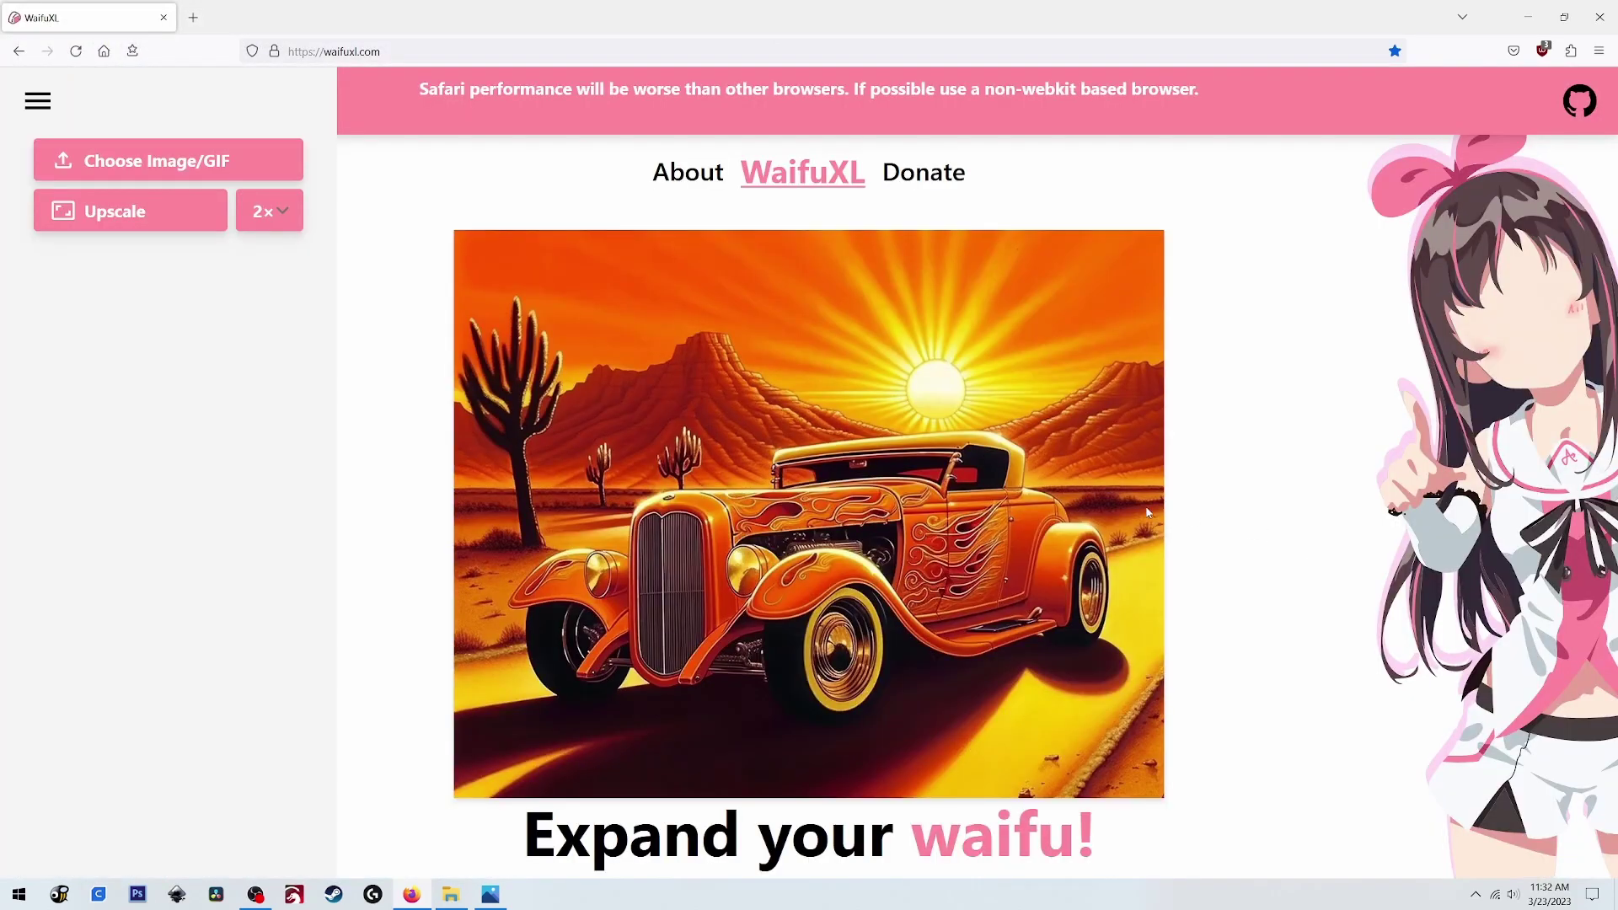
- Switch the upscale factor from 2× to 4× and run Upscale on the hot-rod image
left_click(284, 218)
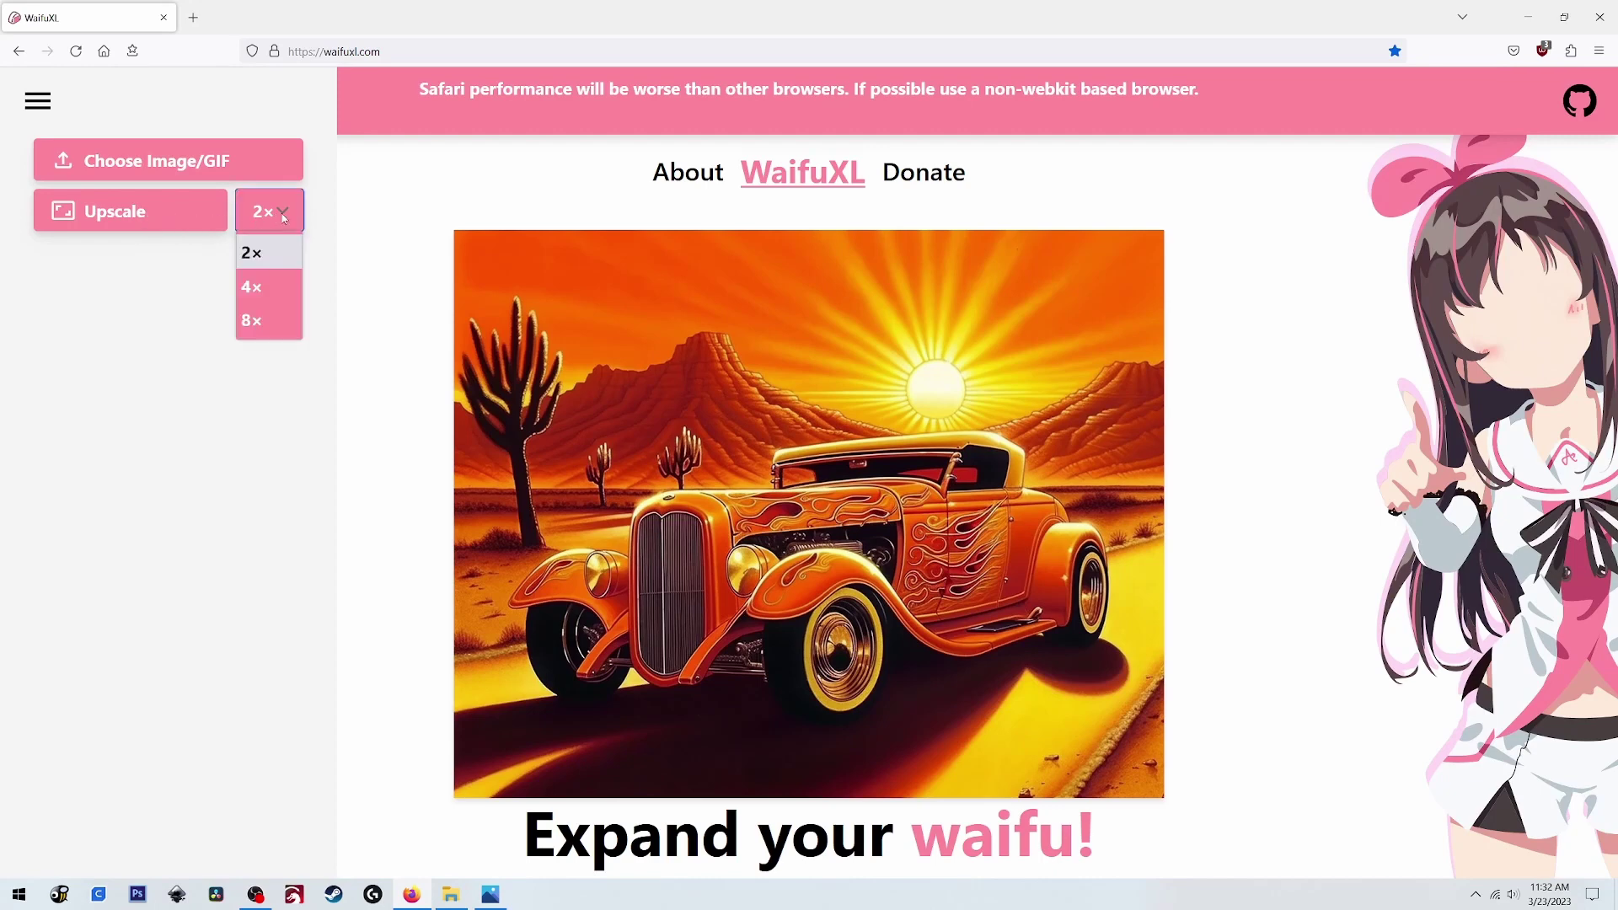
left_click(269, 291)
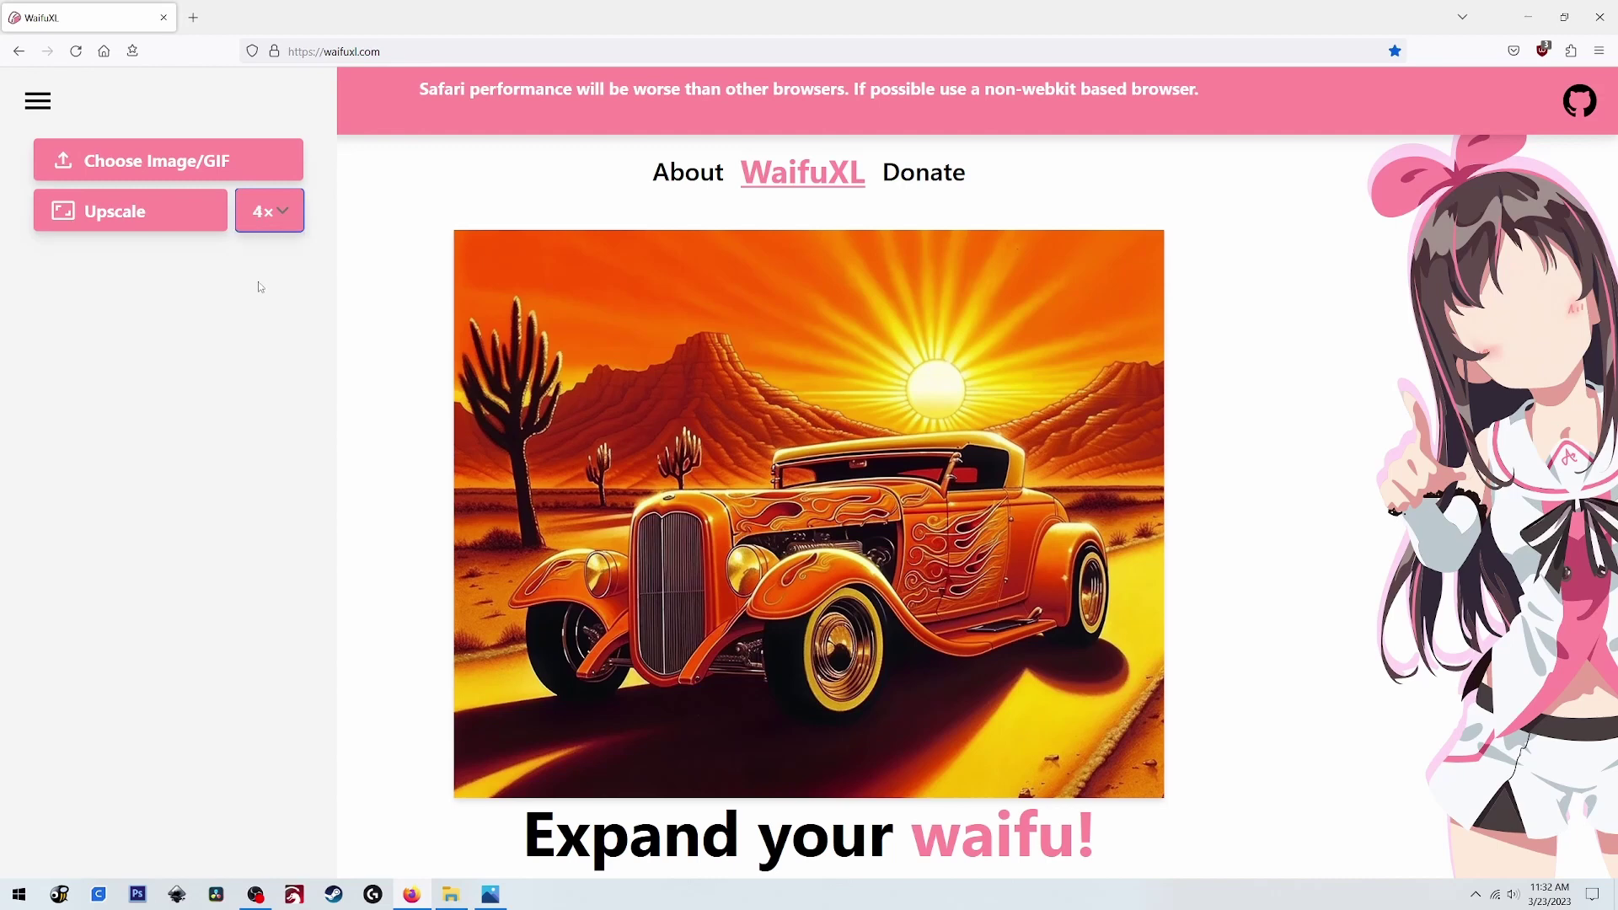
left_click(113, 212)
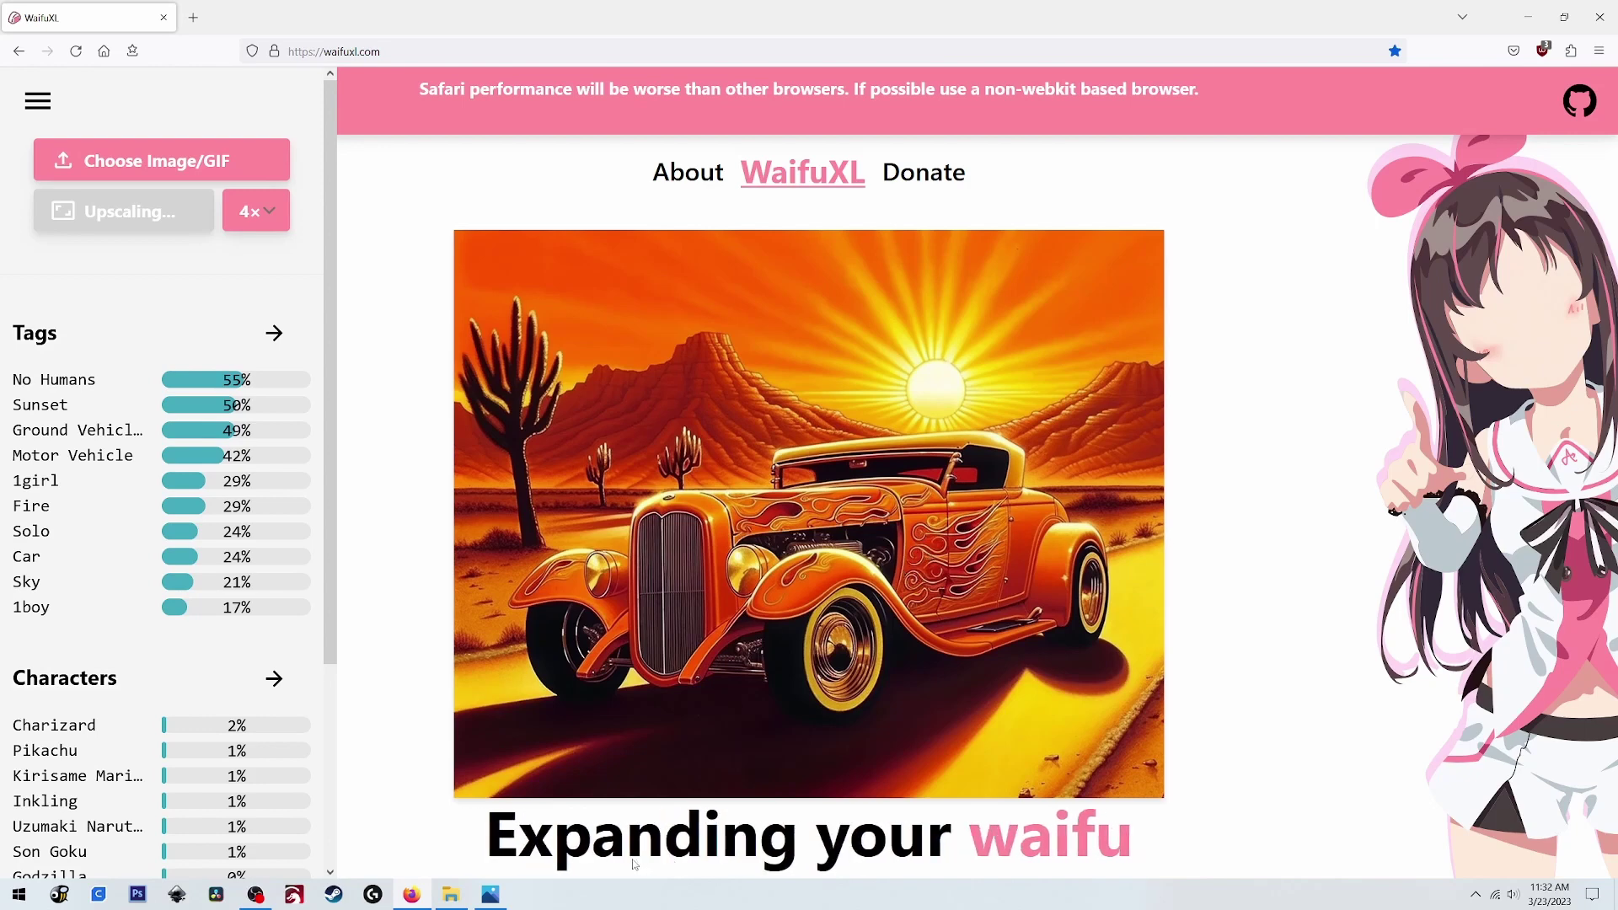
- Slide the comparison divider right, then left, to compare the 4× result with the original
mouse_move(255, 895)
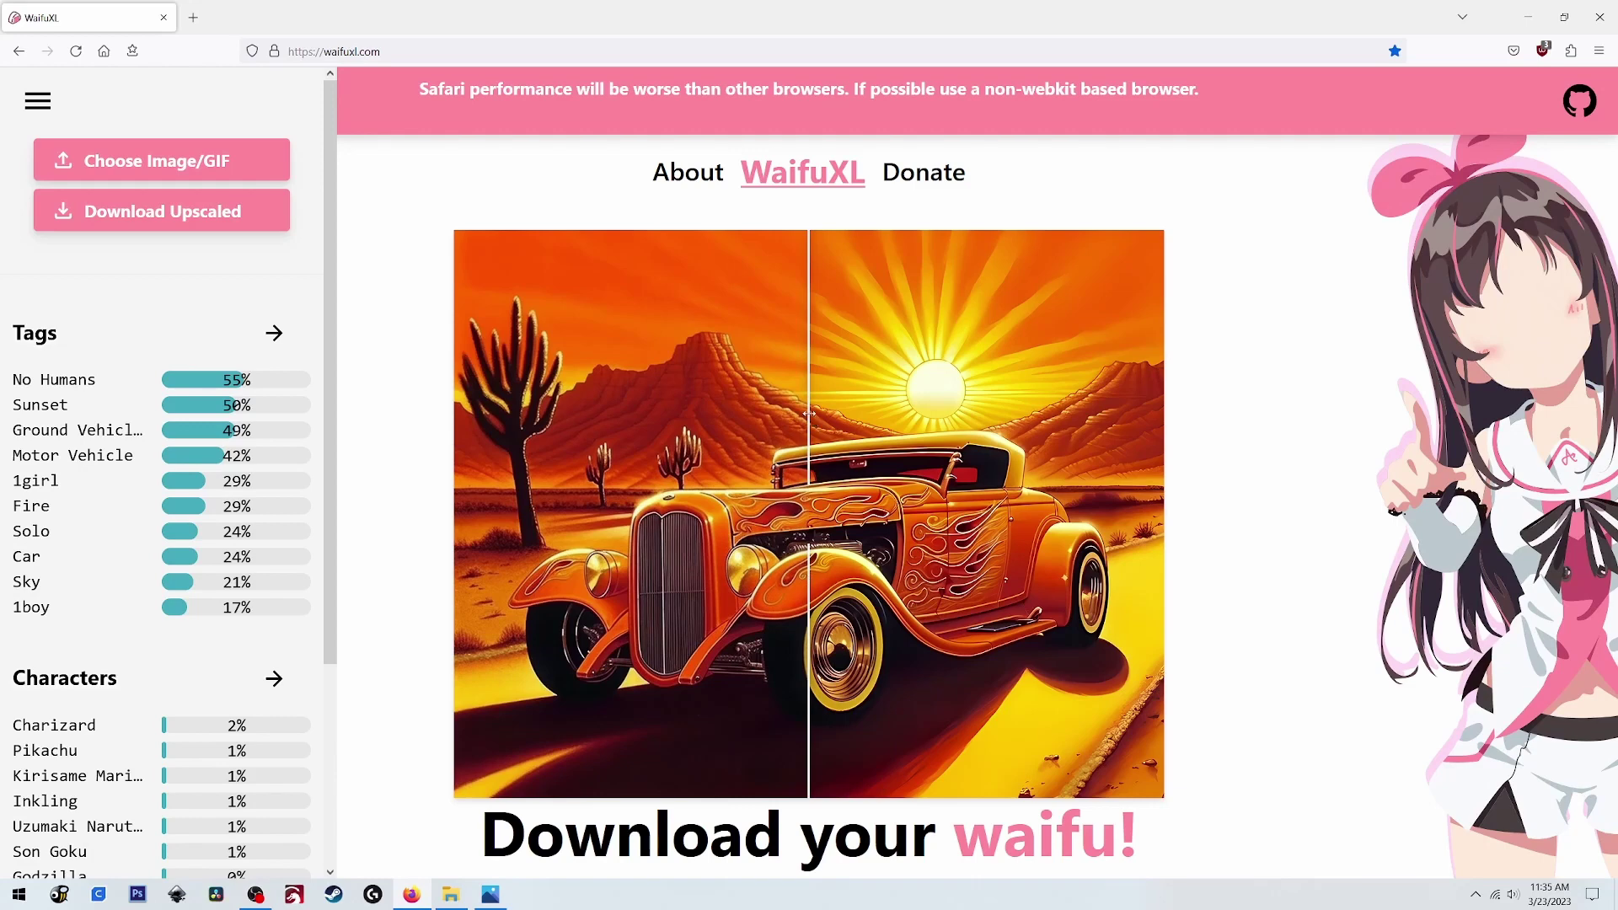
left_click_drag(809, 414, 1130, 434)
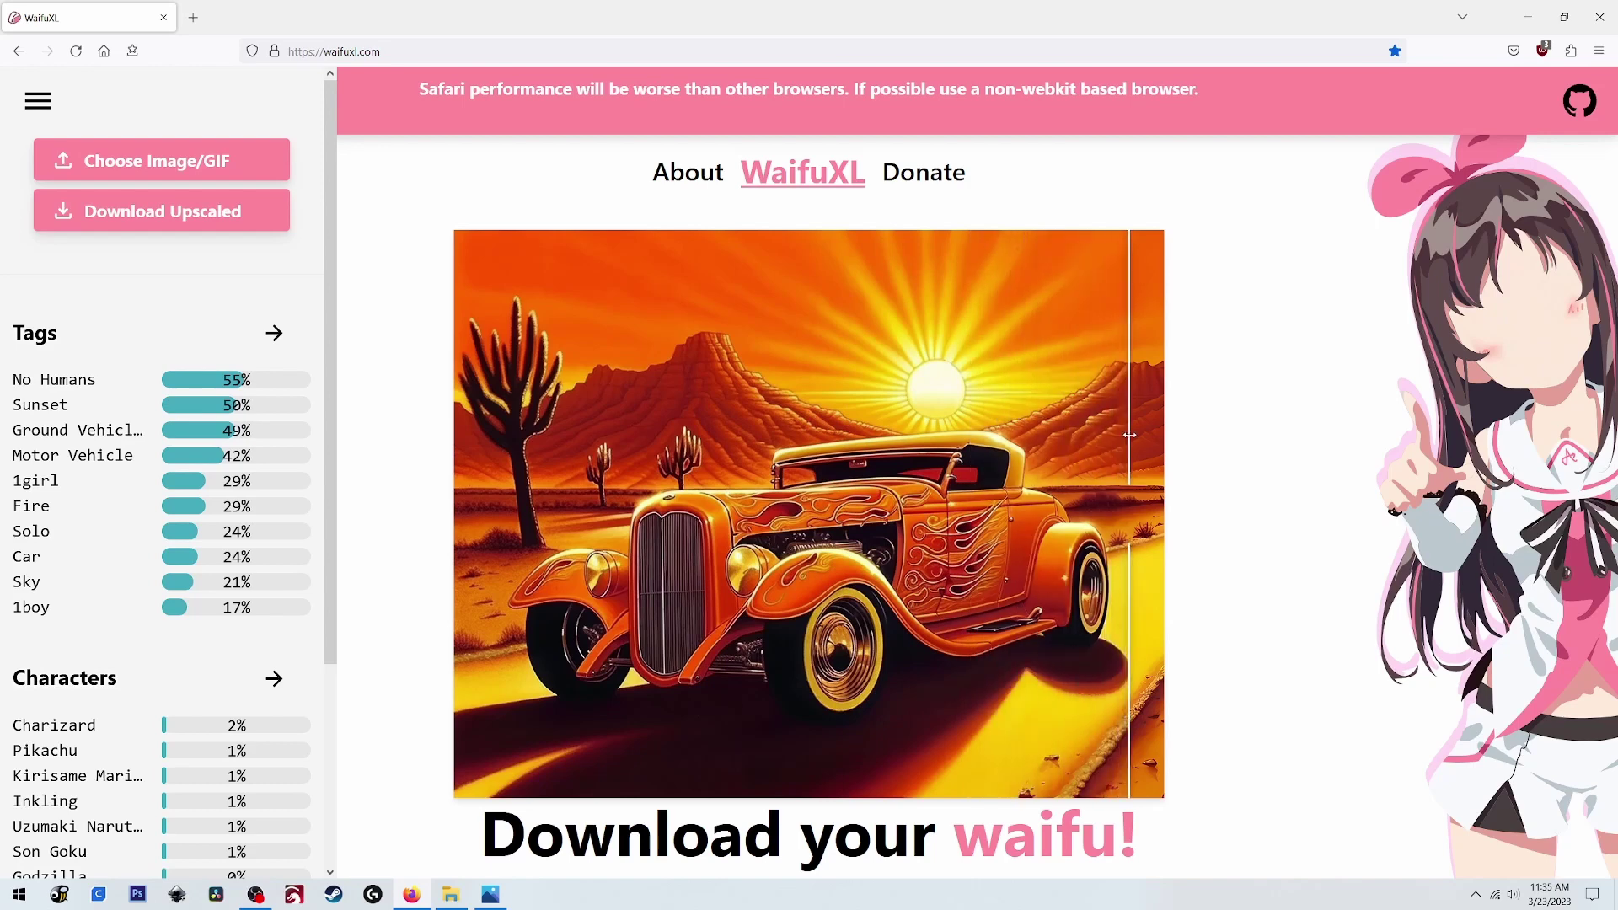
left_click_drag(1130, 434, 815, 451)
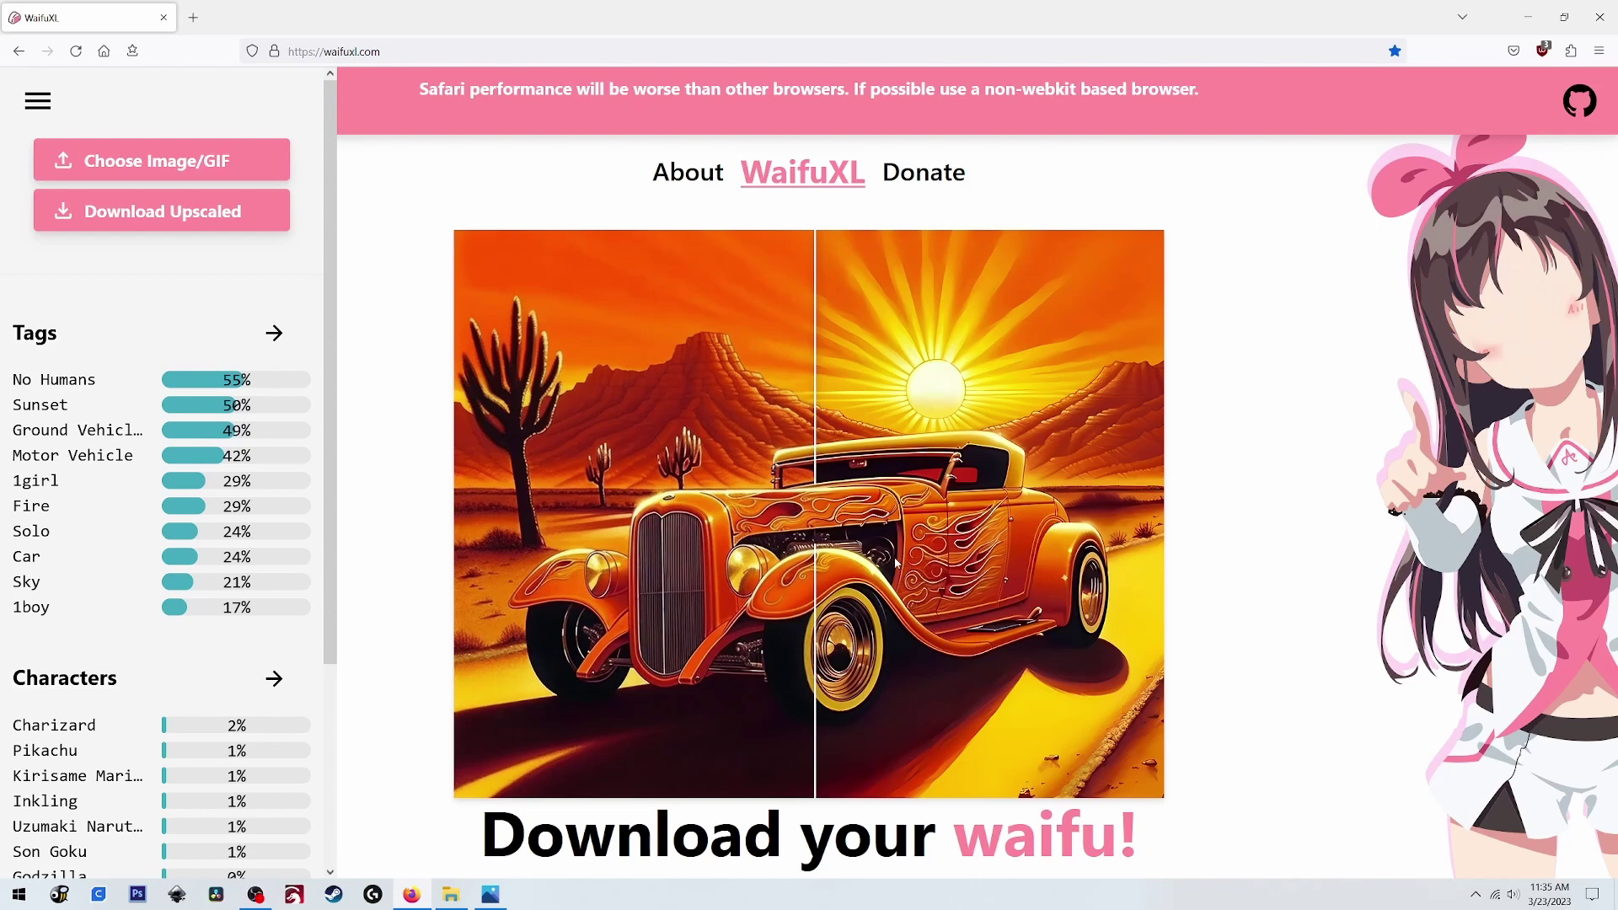
- Download the upscaled hot-rod image as original_2x_2x.png
left_click(140, 220)
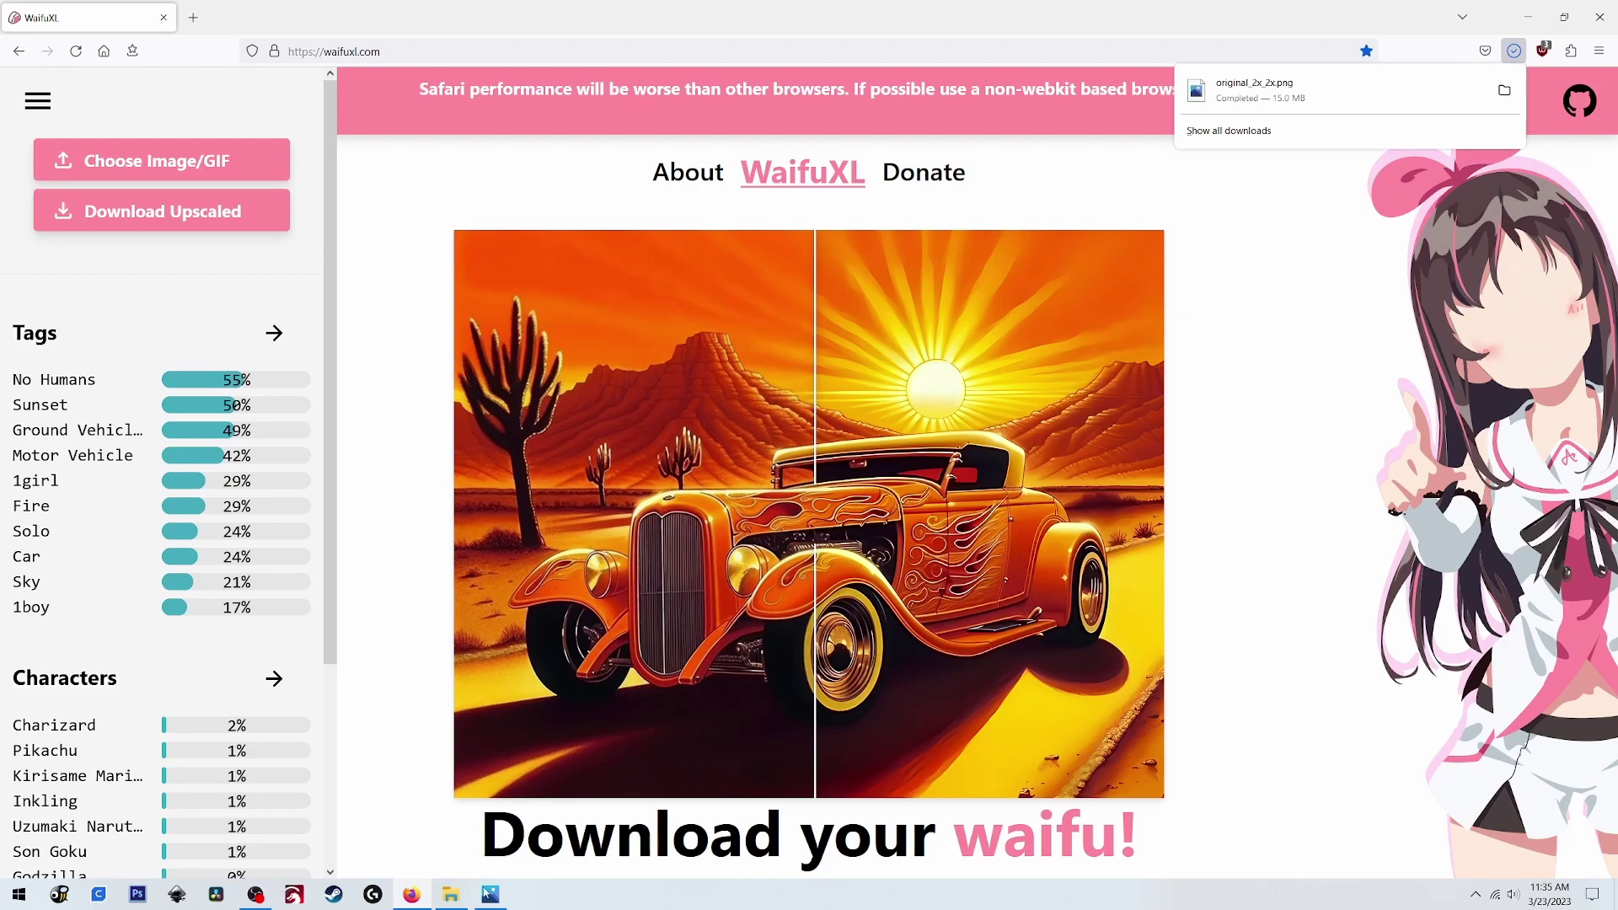
mouse_move(491, 895)
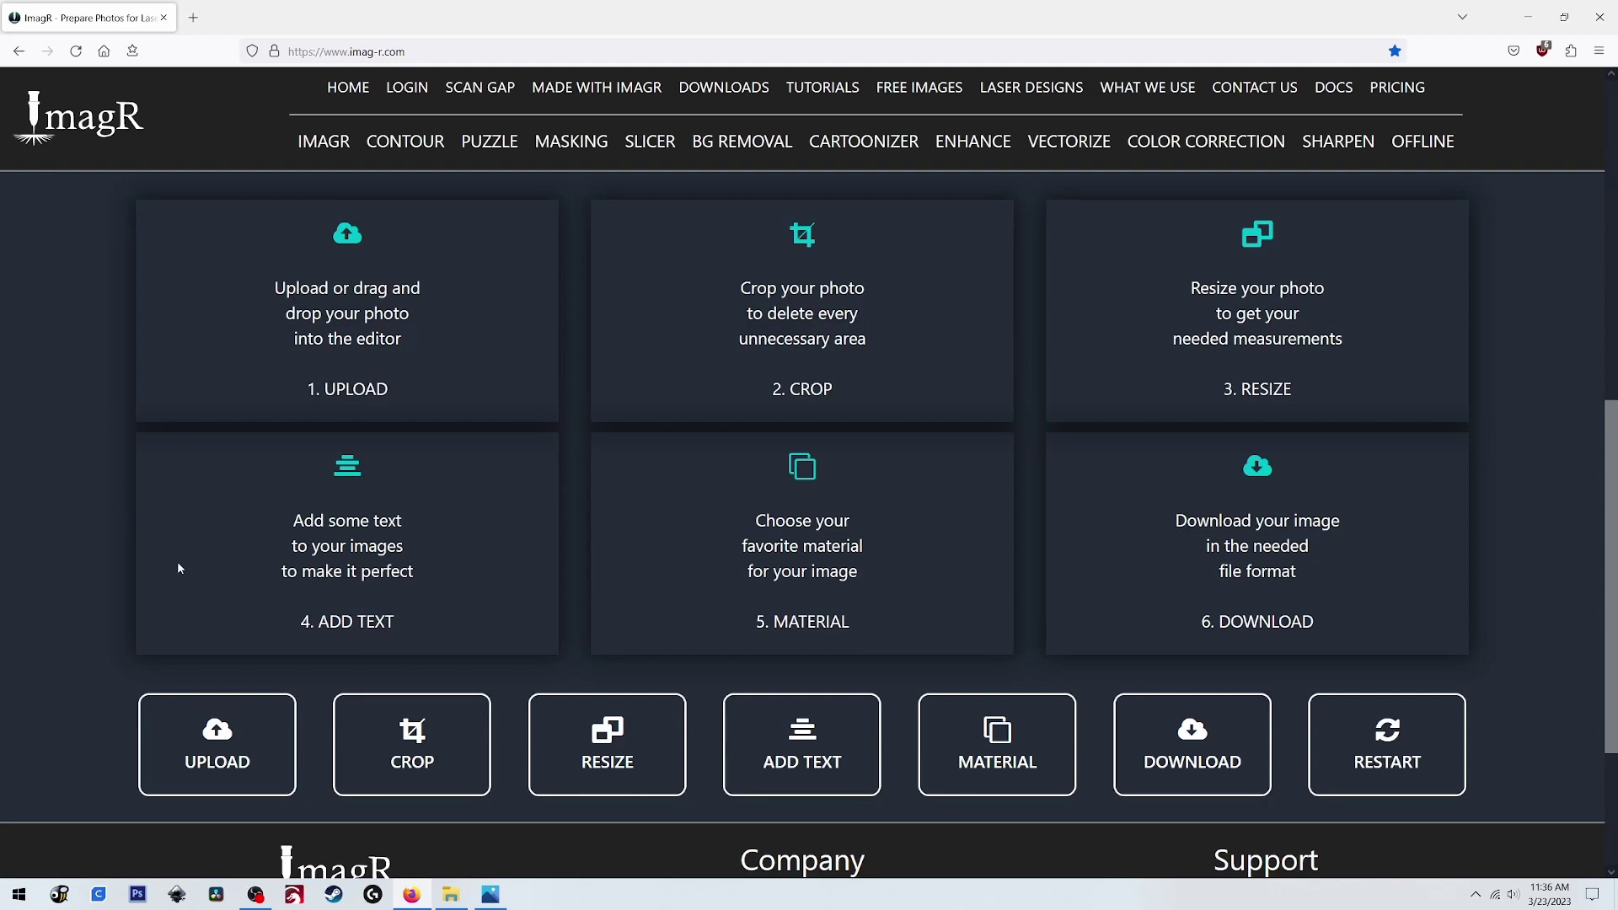
- Upload original_2x_2x.png from D:\downloads into the ImagR editor
left_click(220, 754)
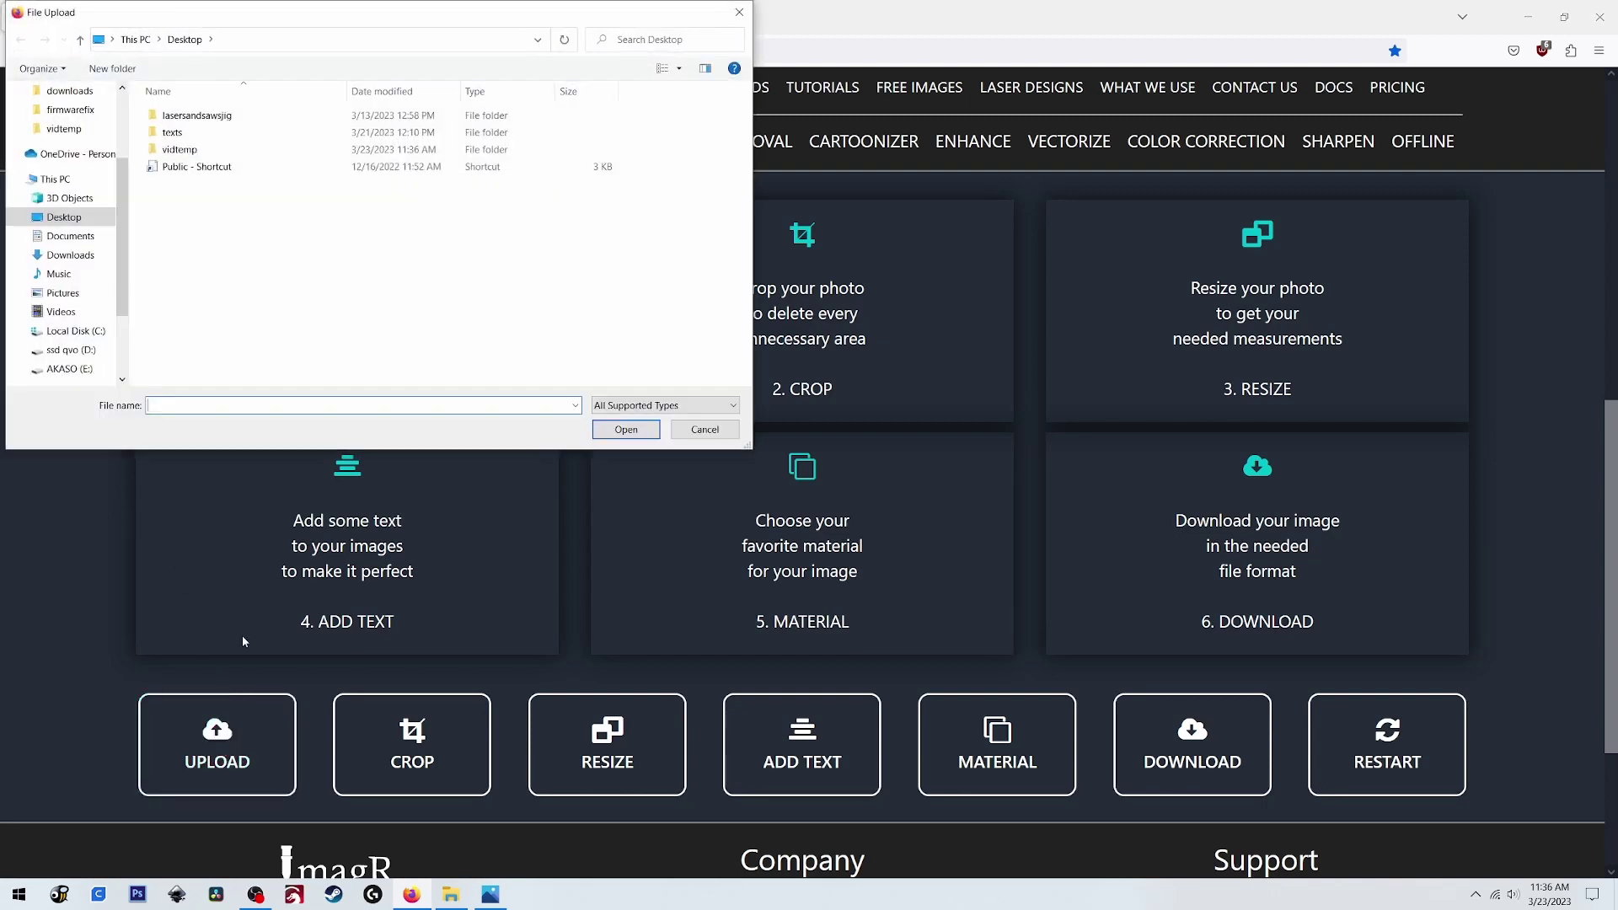
left_click(70, 348)
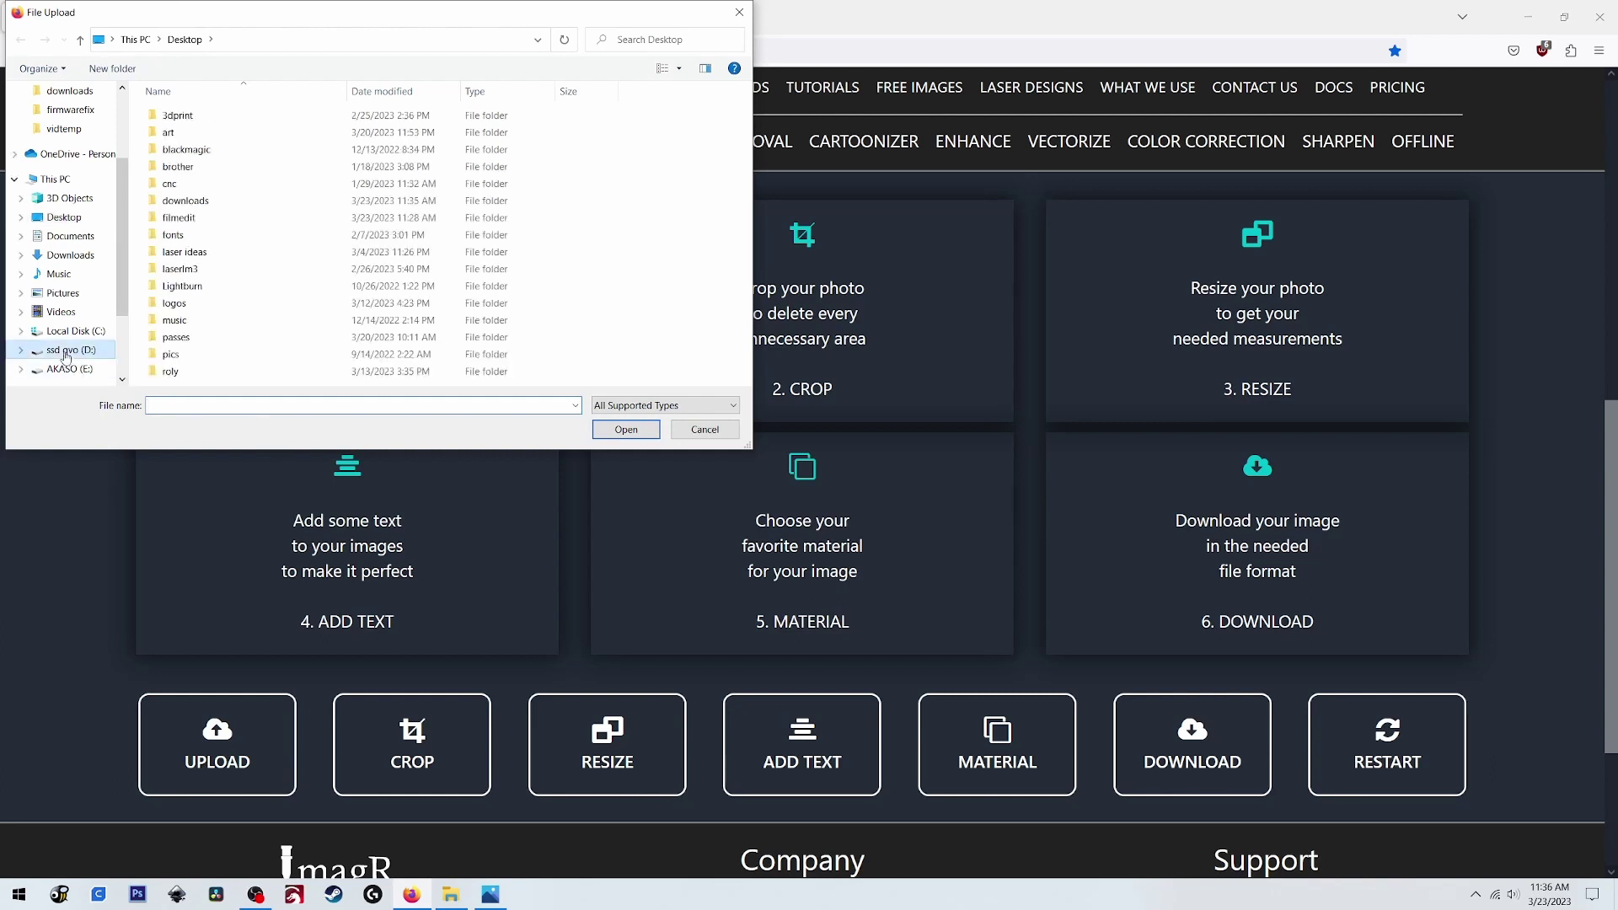
double_click(153, 204)
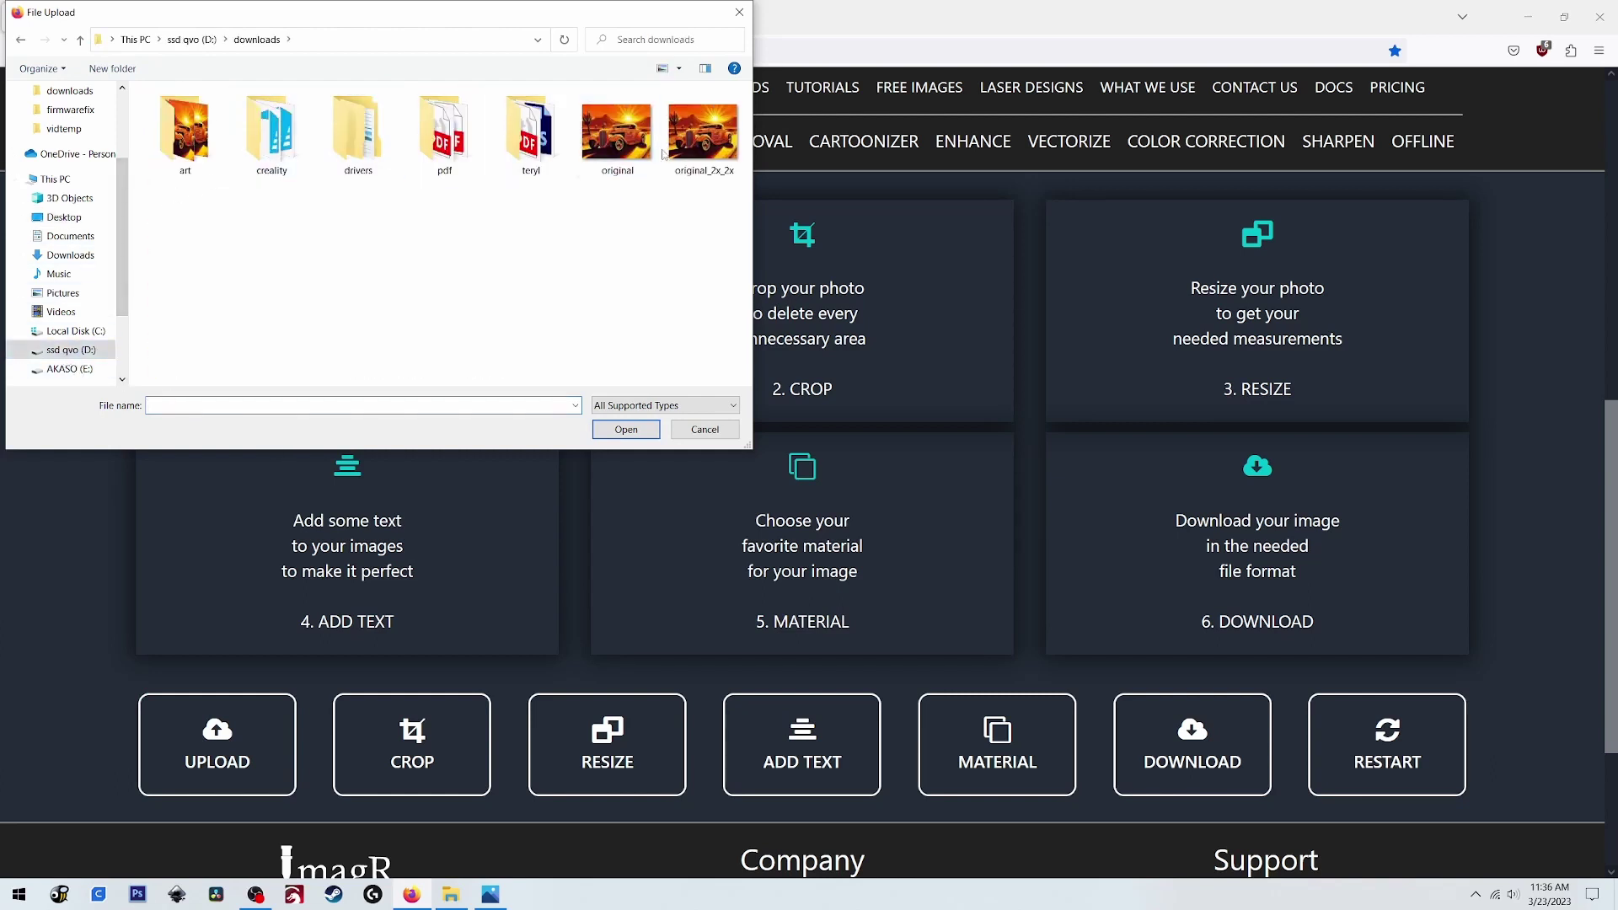
left_click(704, 145)
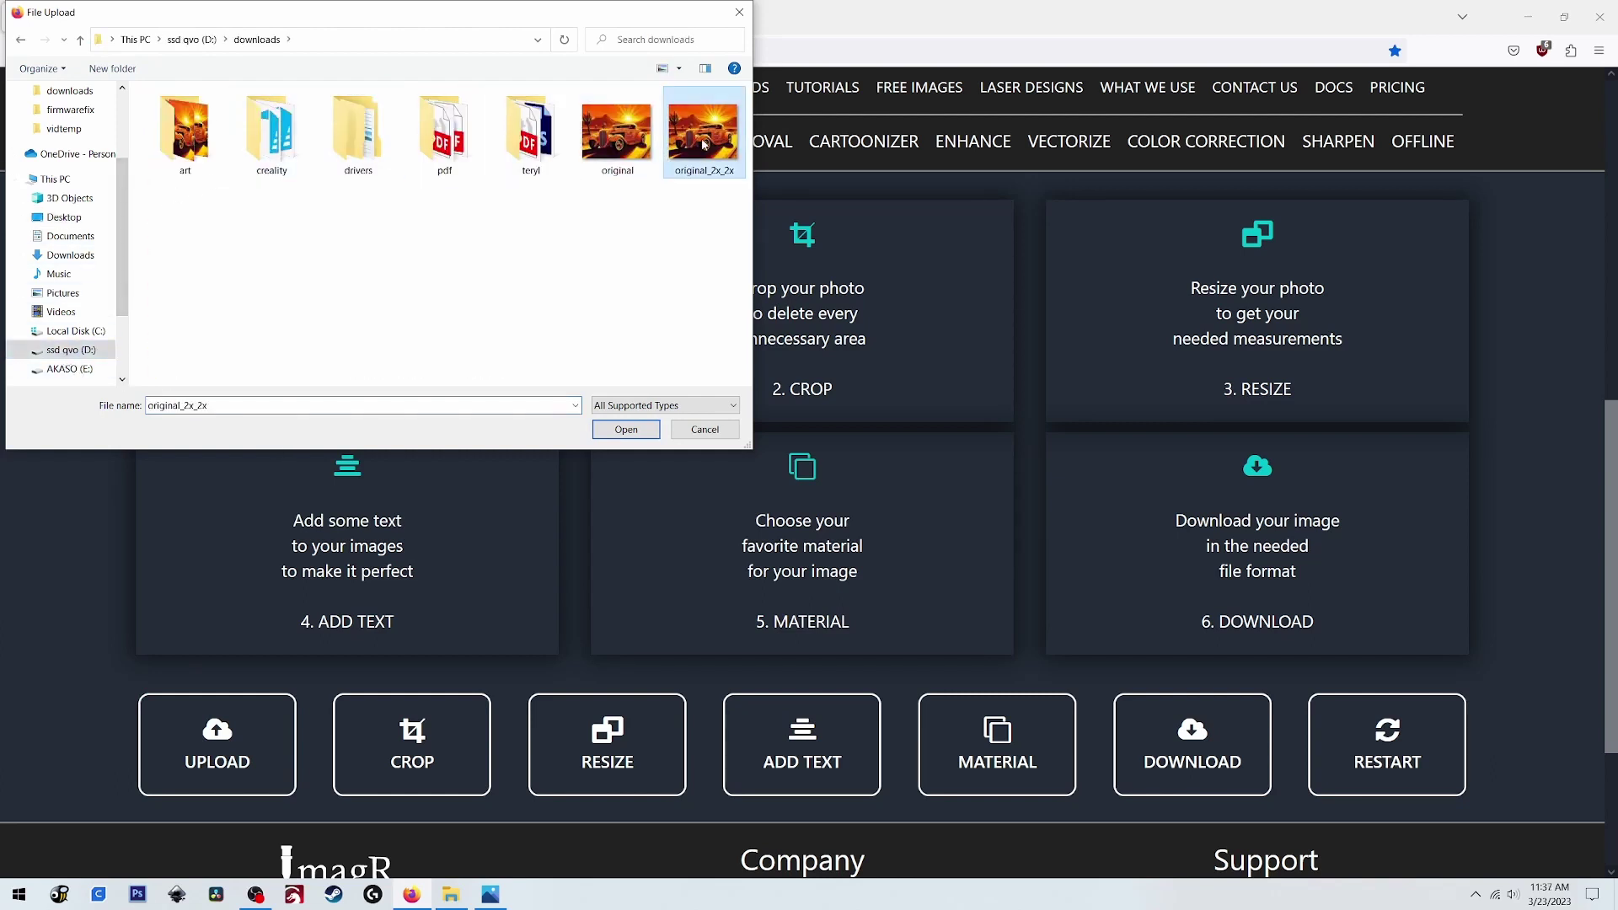
left_click(626, 430)
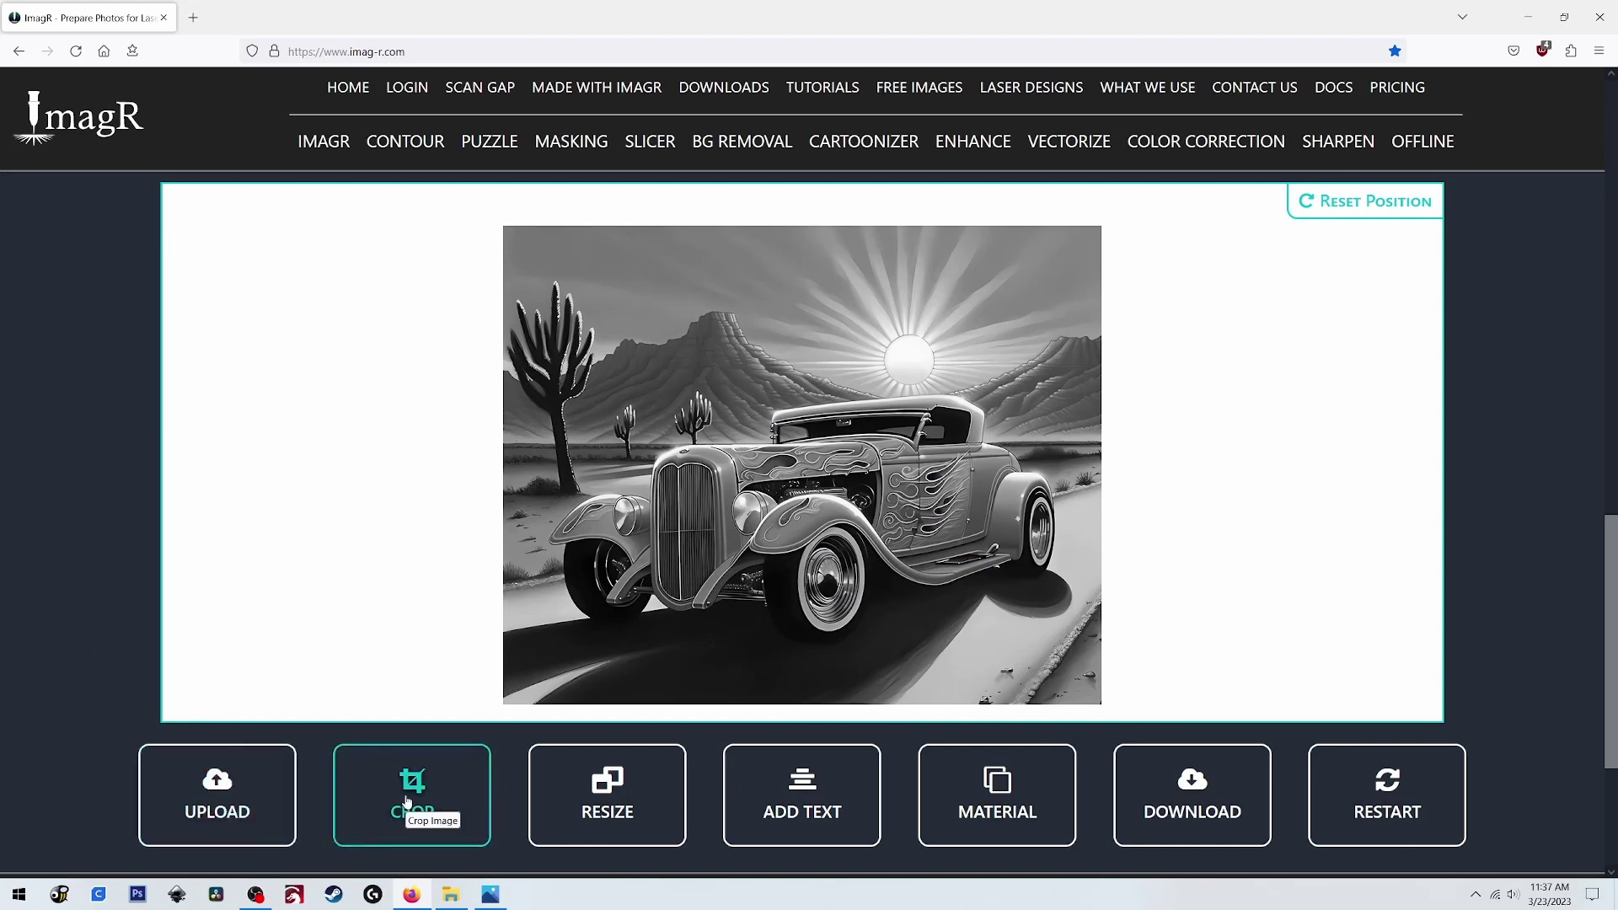
- Resize the image in inches to 10 in wide (8 in tall) at 317 DPI
left_click(614, 803)
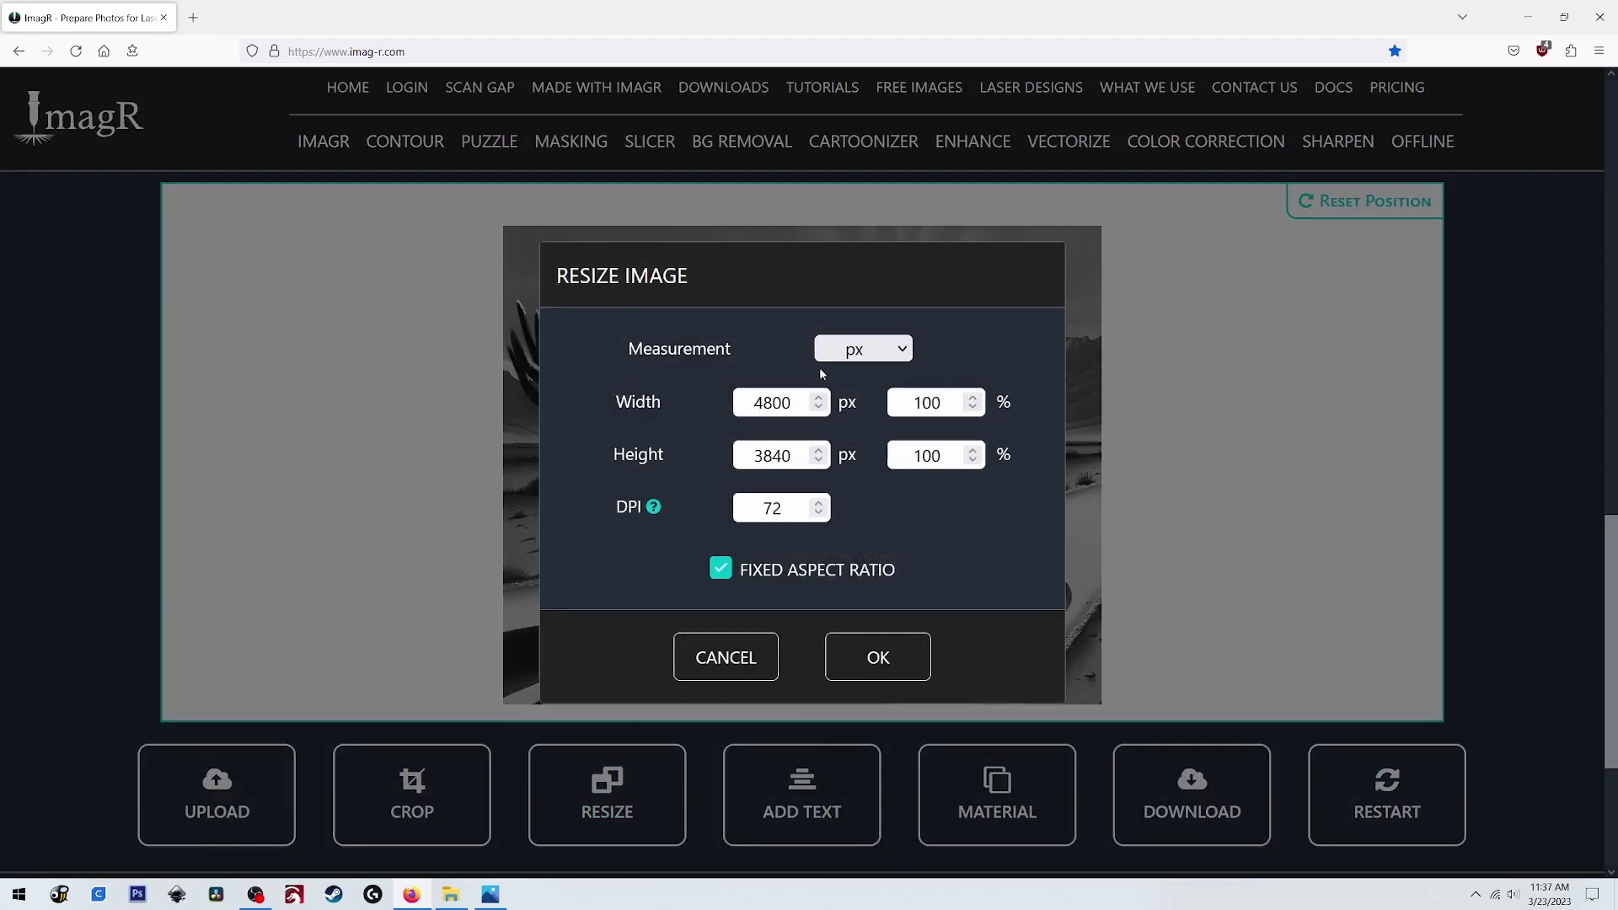
left_click(902, 351)
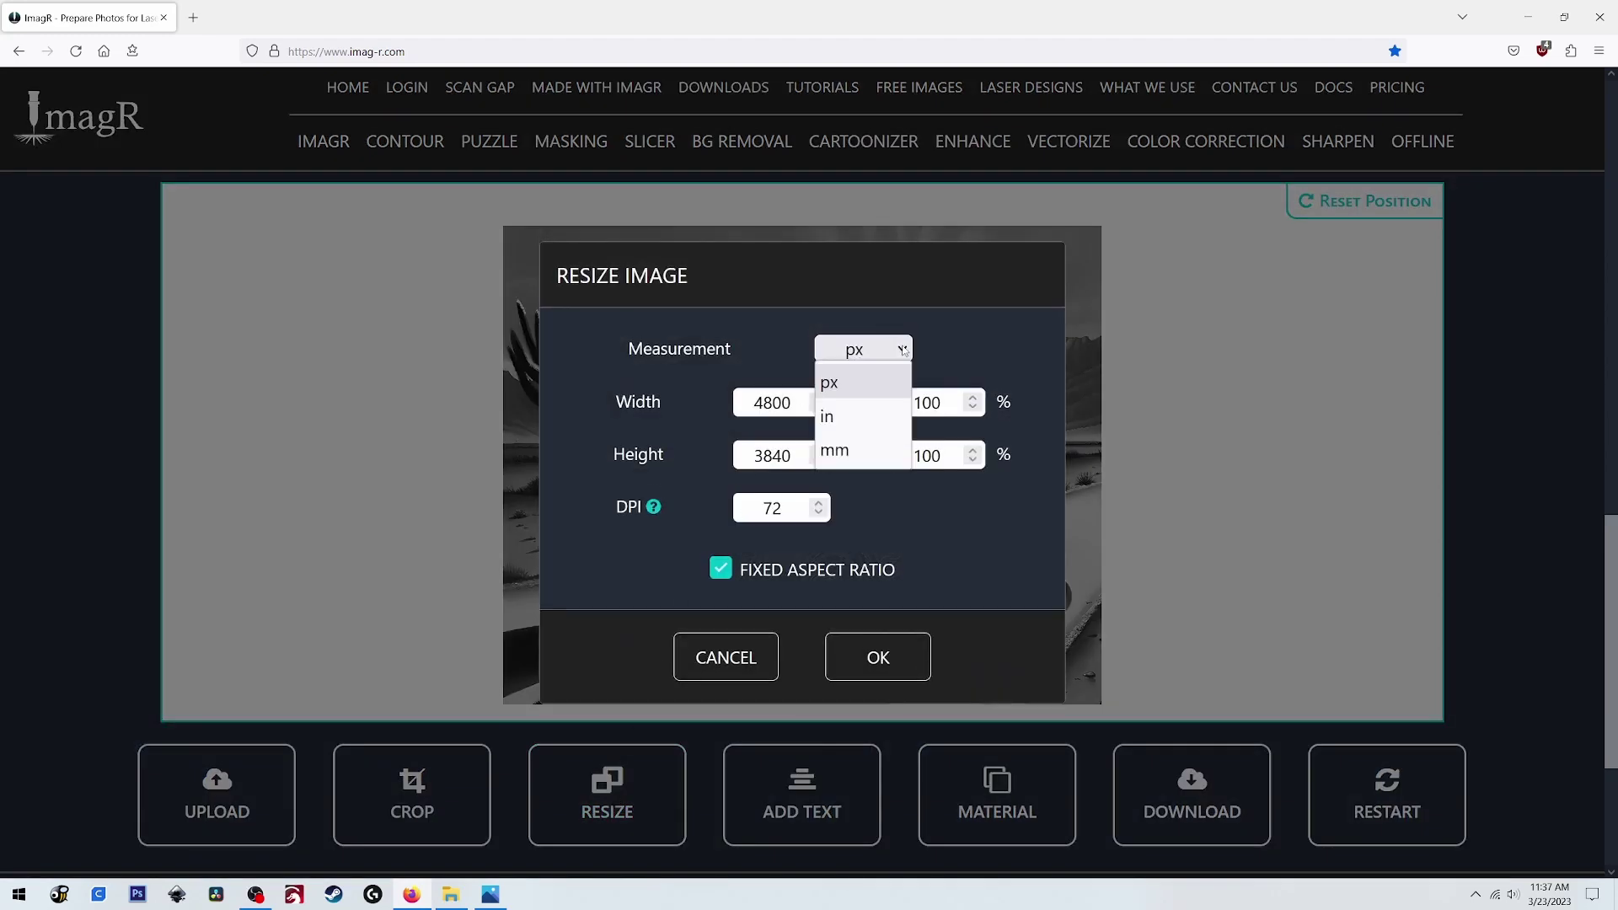
left_click(849, 426)
left_click_drag(798, 403, 717, 400)
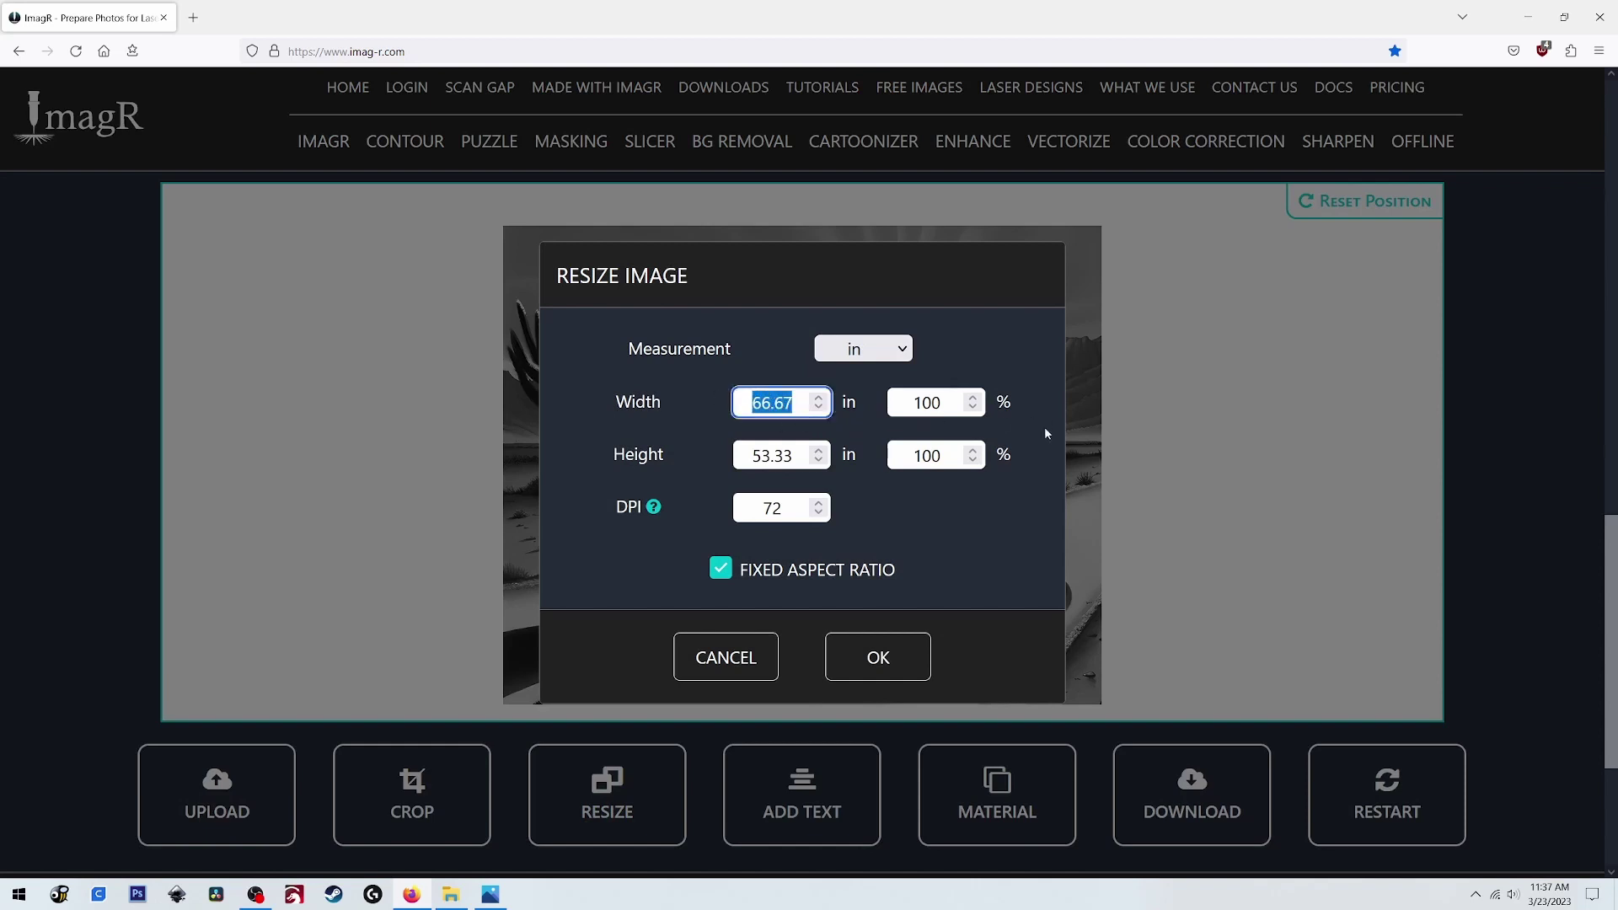
type("10")
left_click(893, 514)
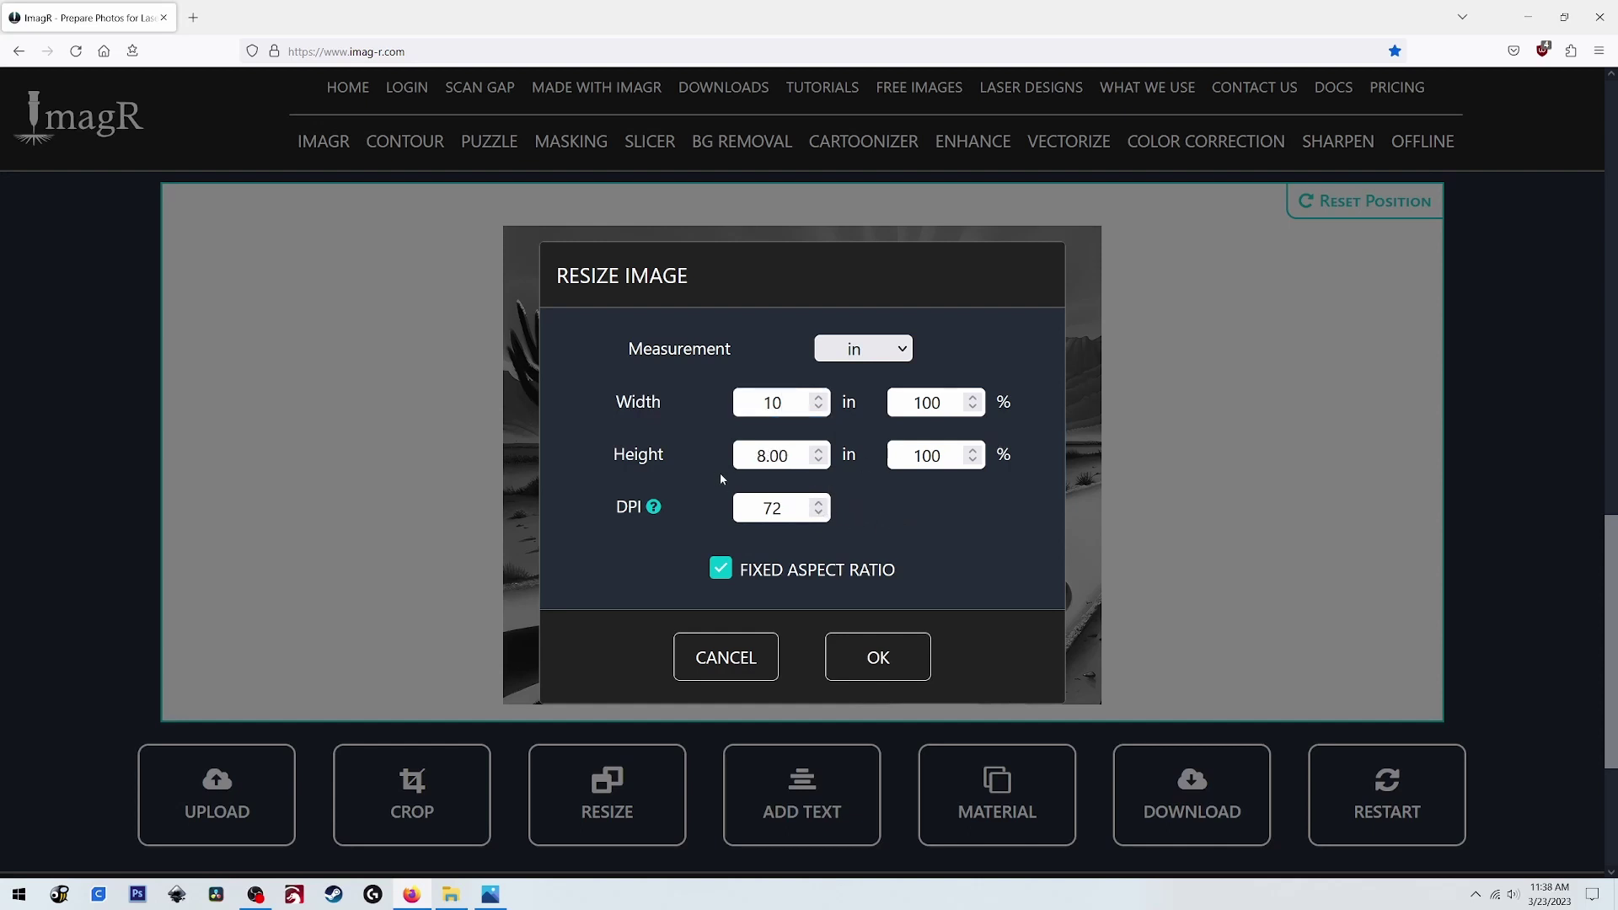
left_click_drag(788, 510, 712, 508)
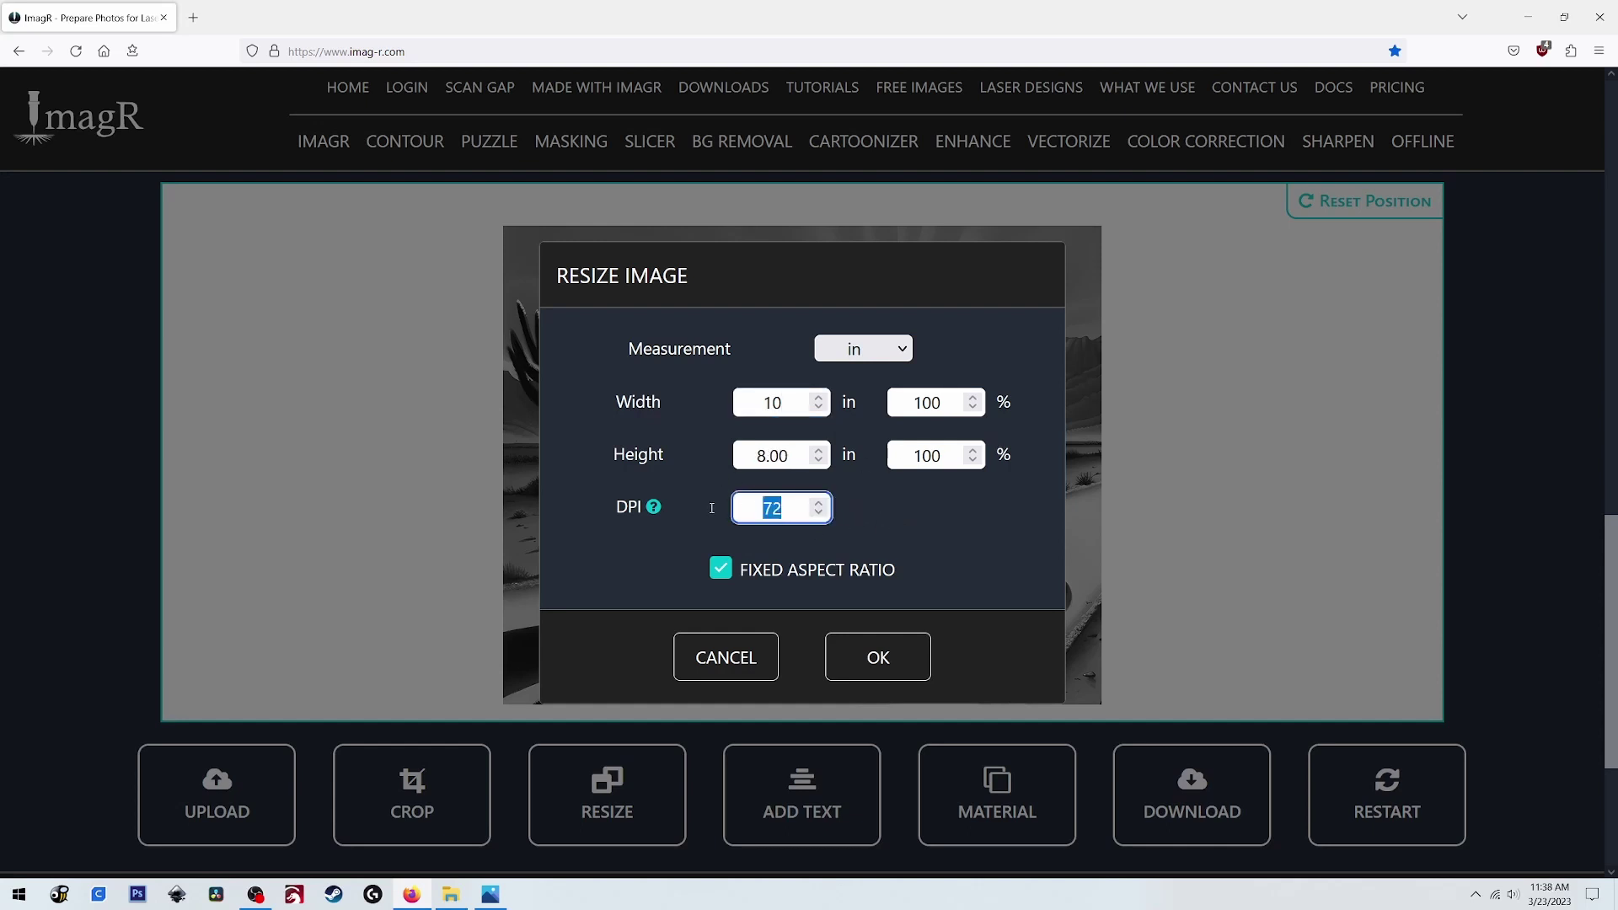
type("317")
left_click(879, 673)
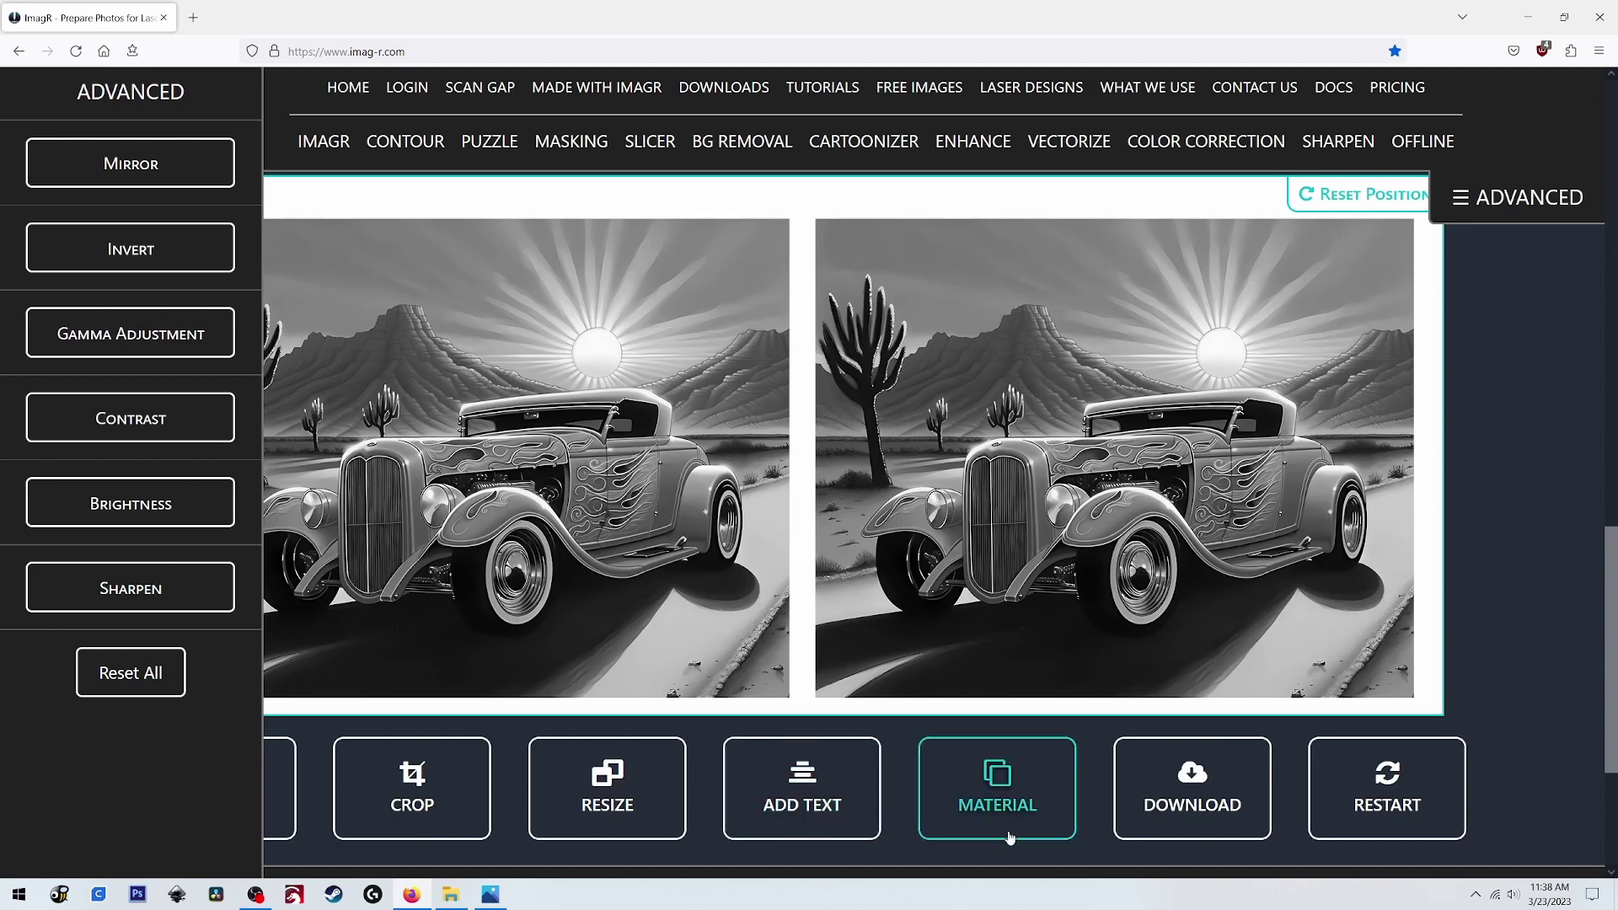
- Apply the Norton White Tile Painted Black material from the NORTON list
left_click(989, 788)
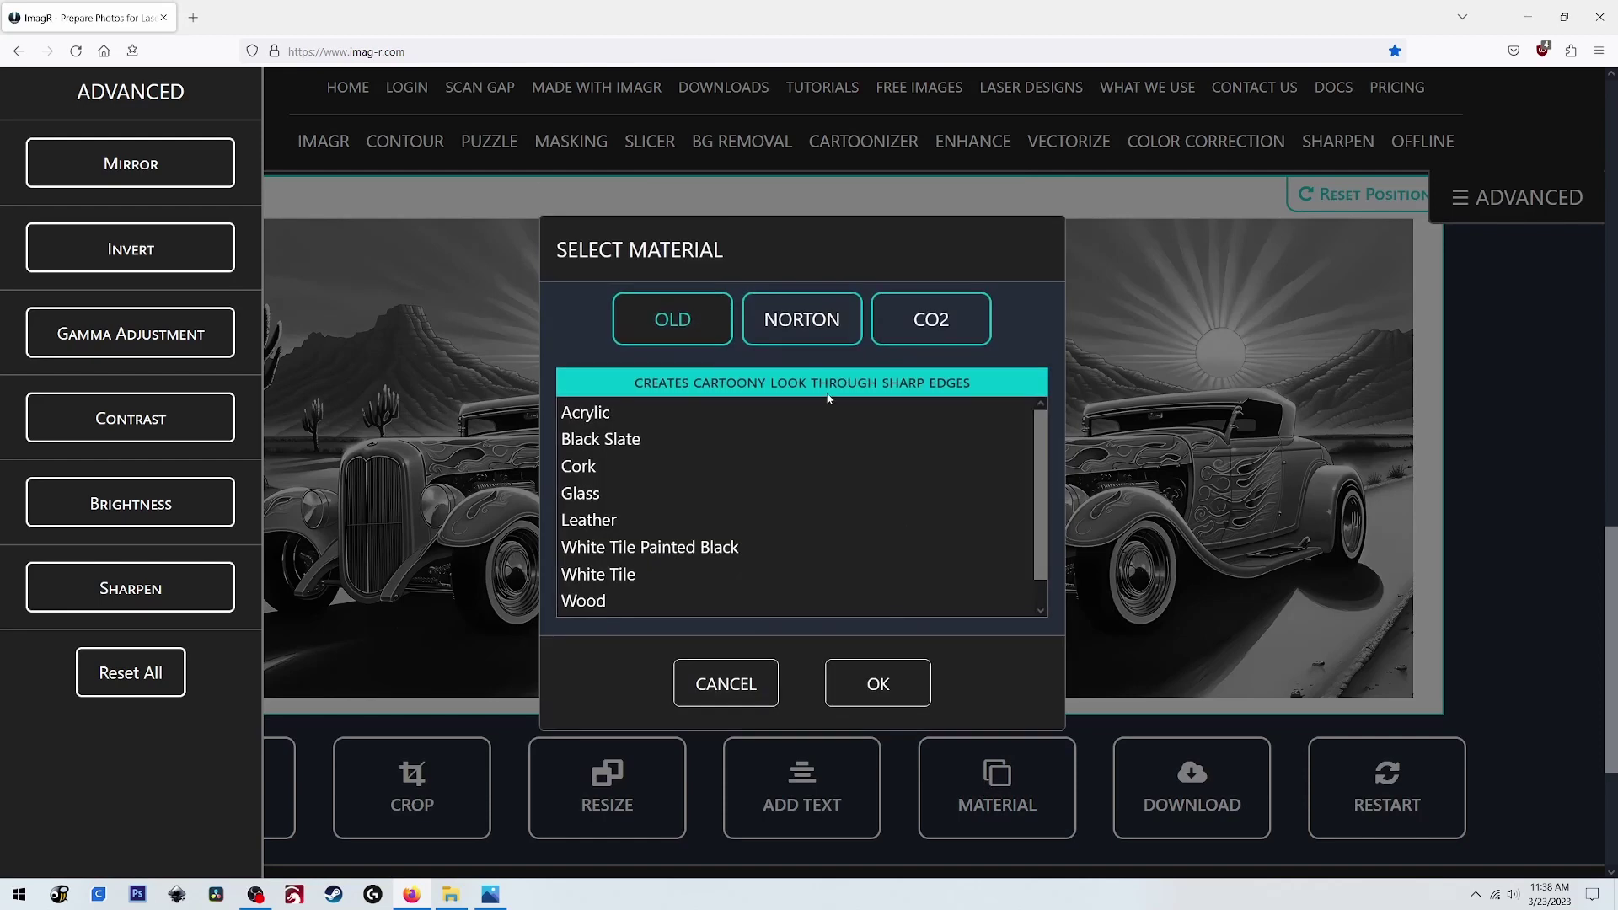
left_click(805, 331)
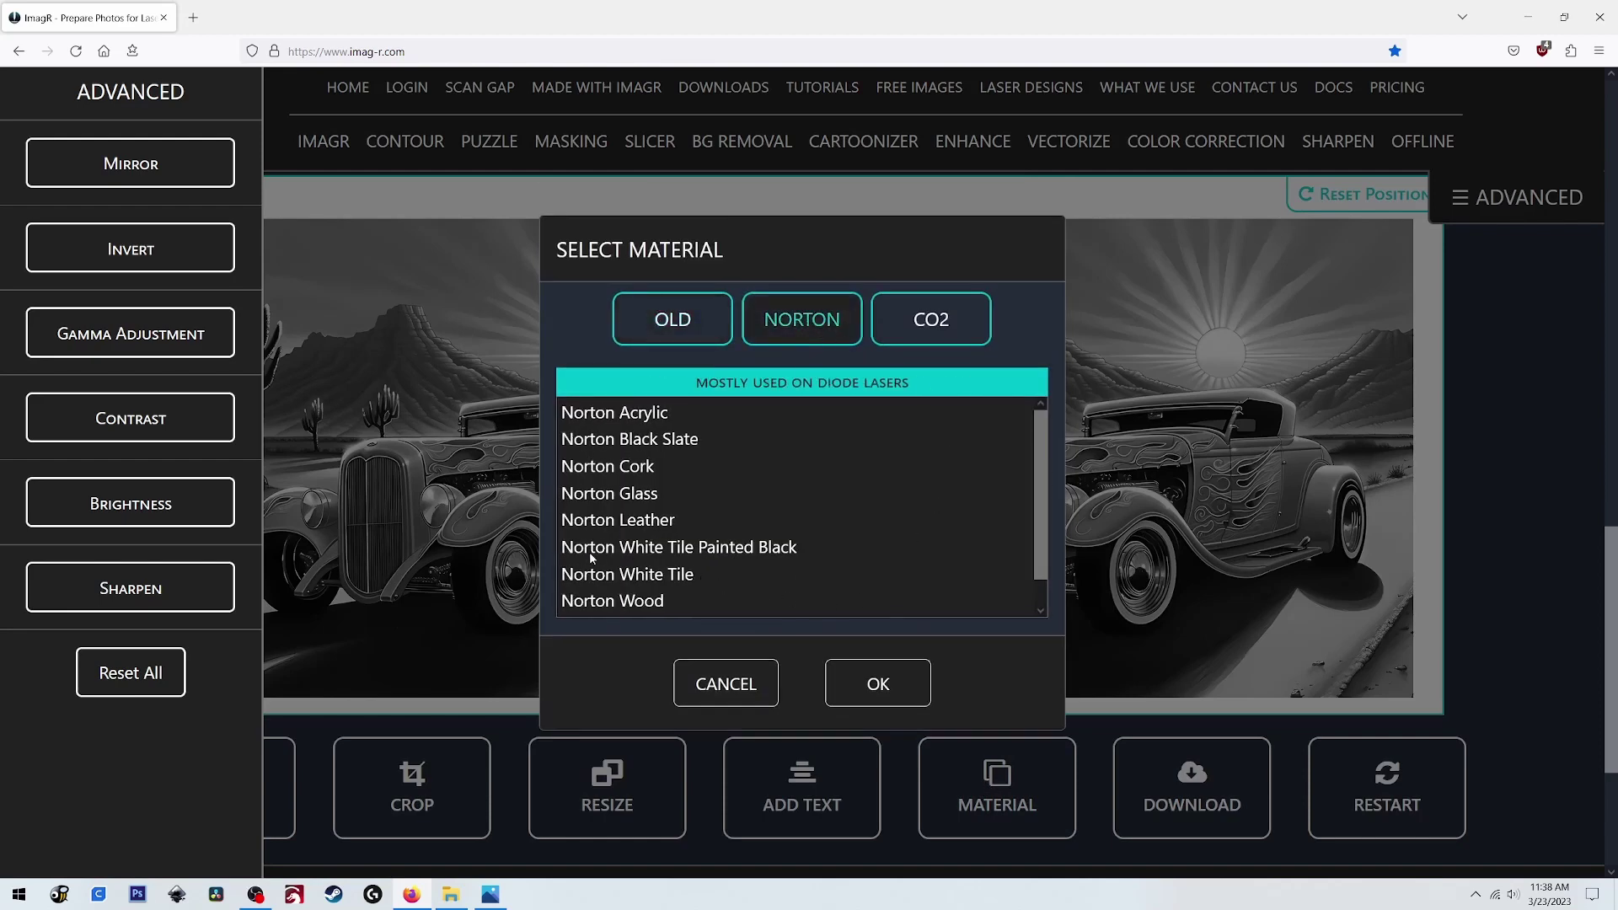
left_click(738, 550)
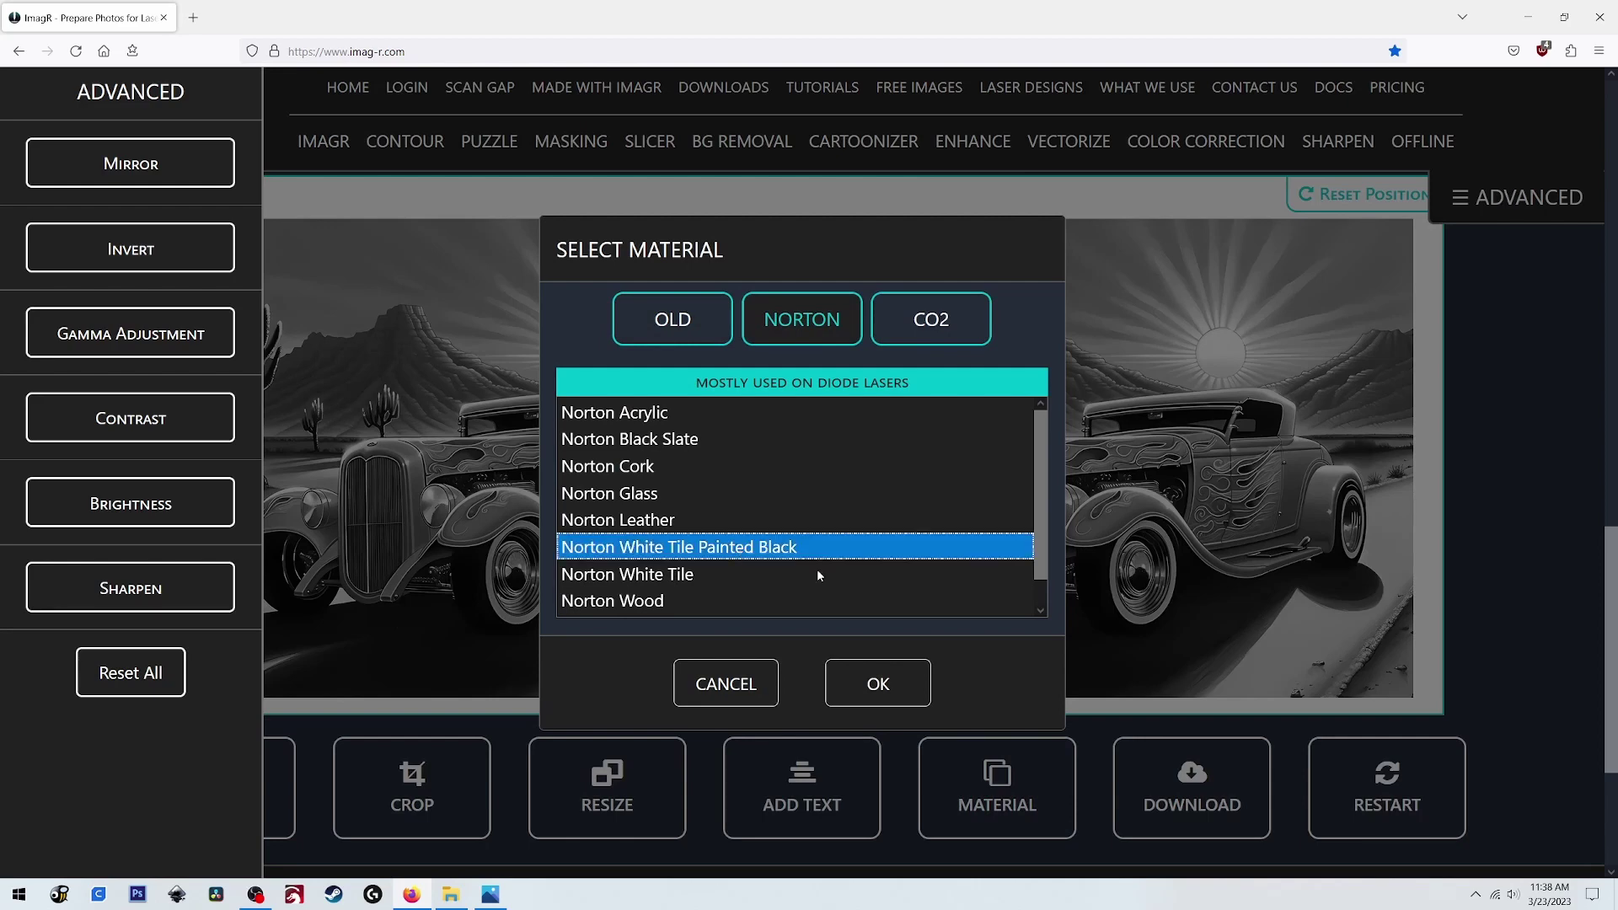
left_click(872, 681)
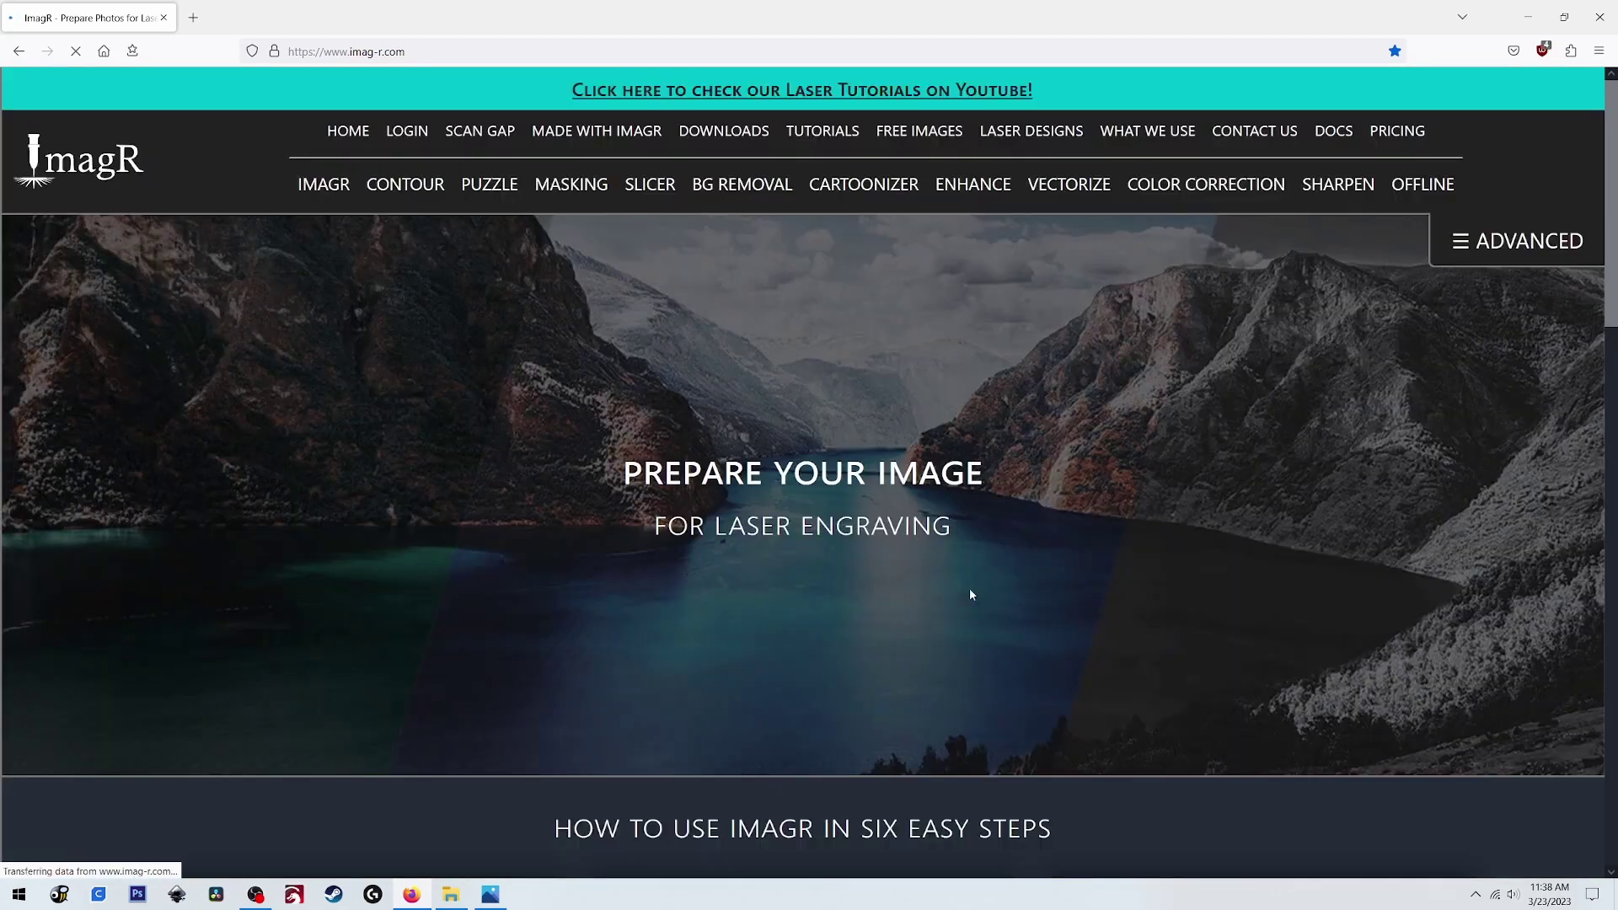
- Save the tile-processed hot-rod image as a PNG file
scroll(970, 595, "down", 6)
scroll(968, 588, "down", 6)
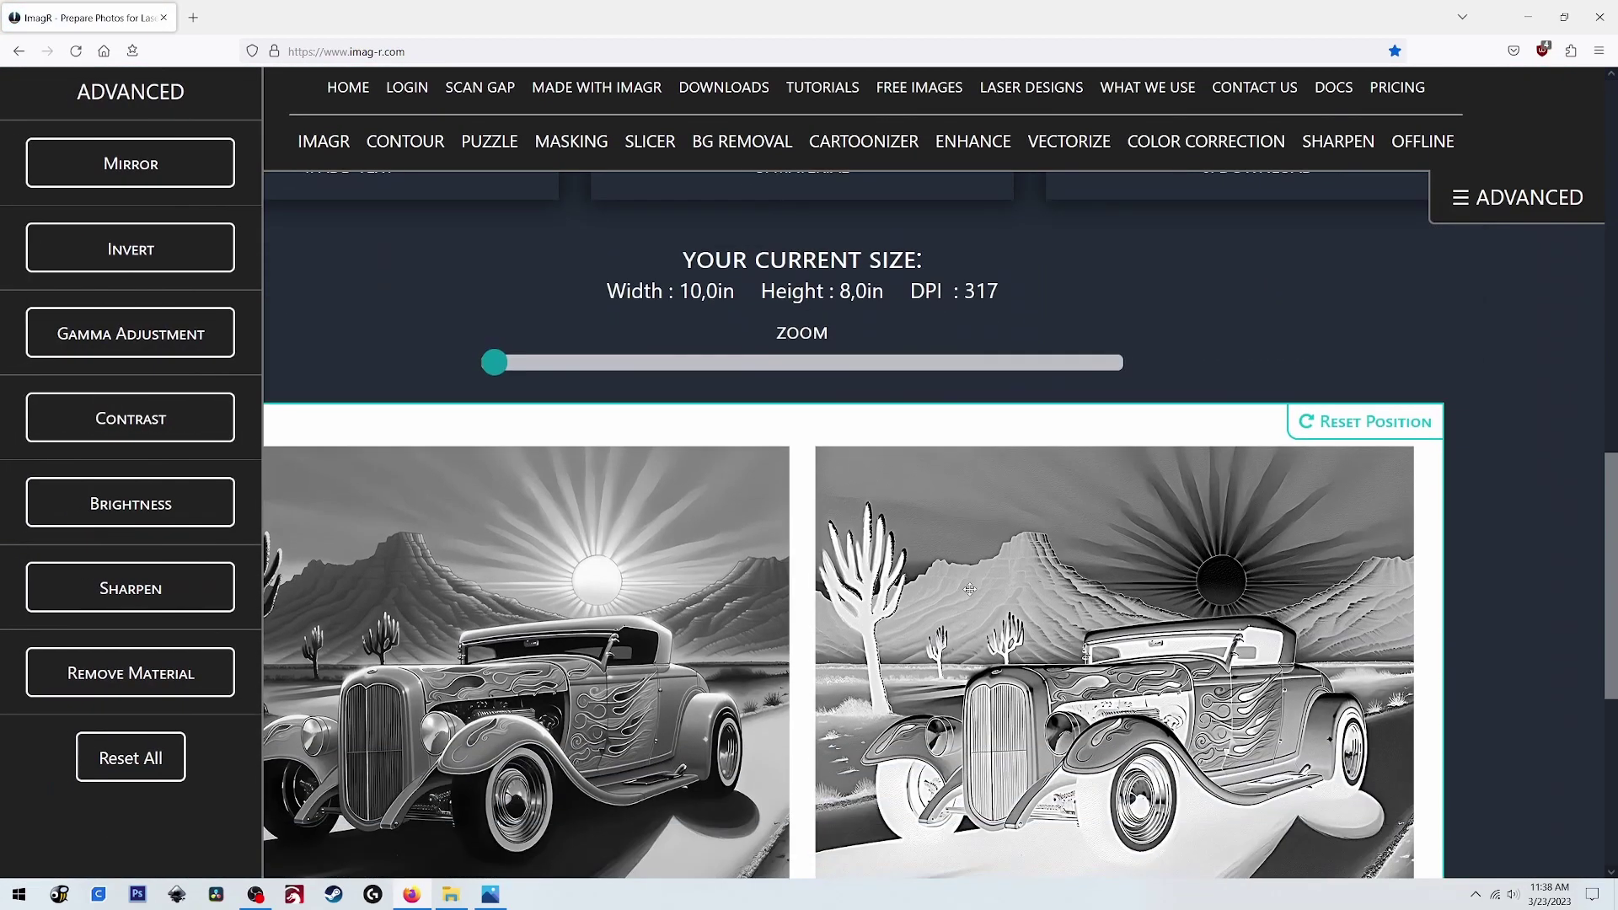
scroll(969, 588, "down", 3)
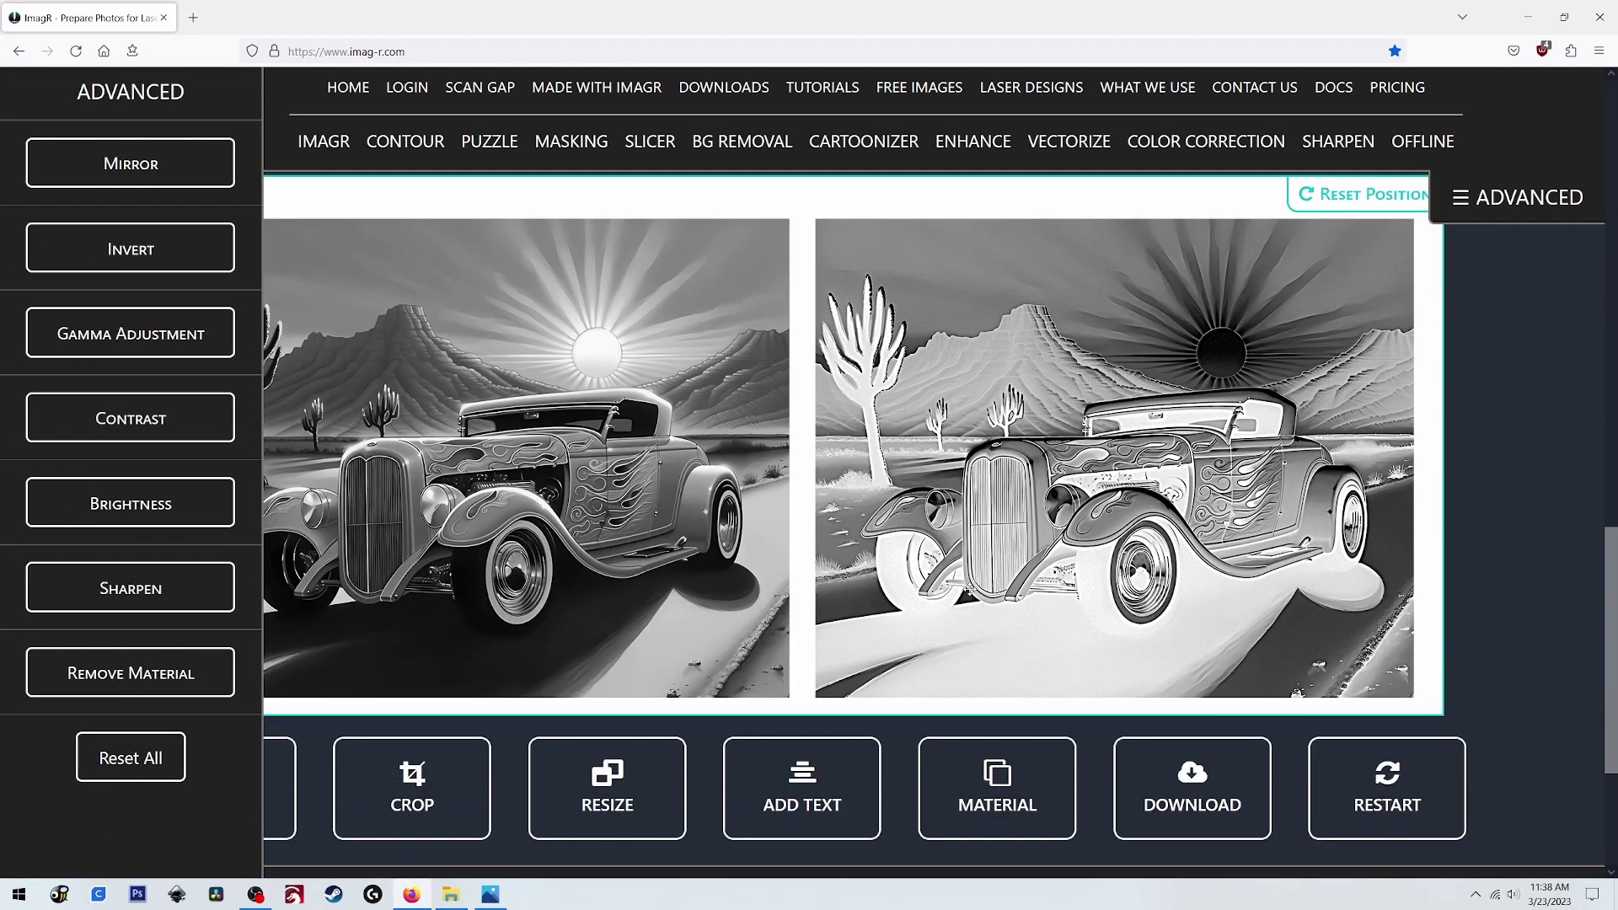
scroll(967, 592, "up", 1)
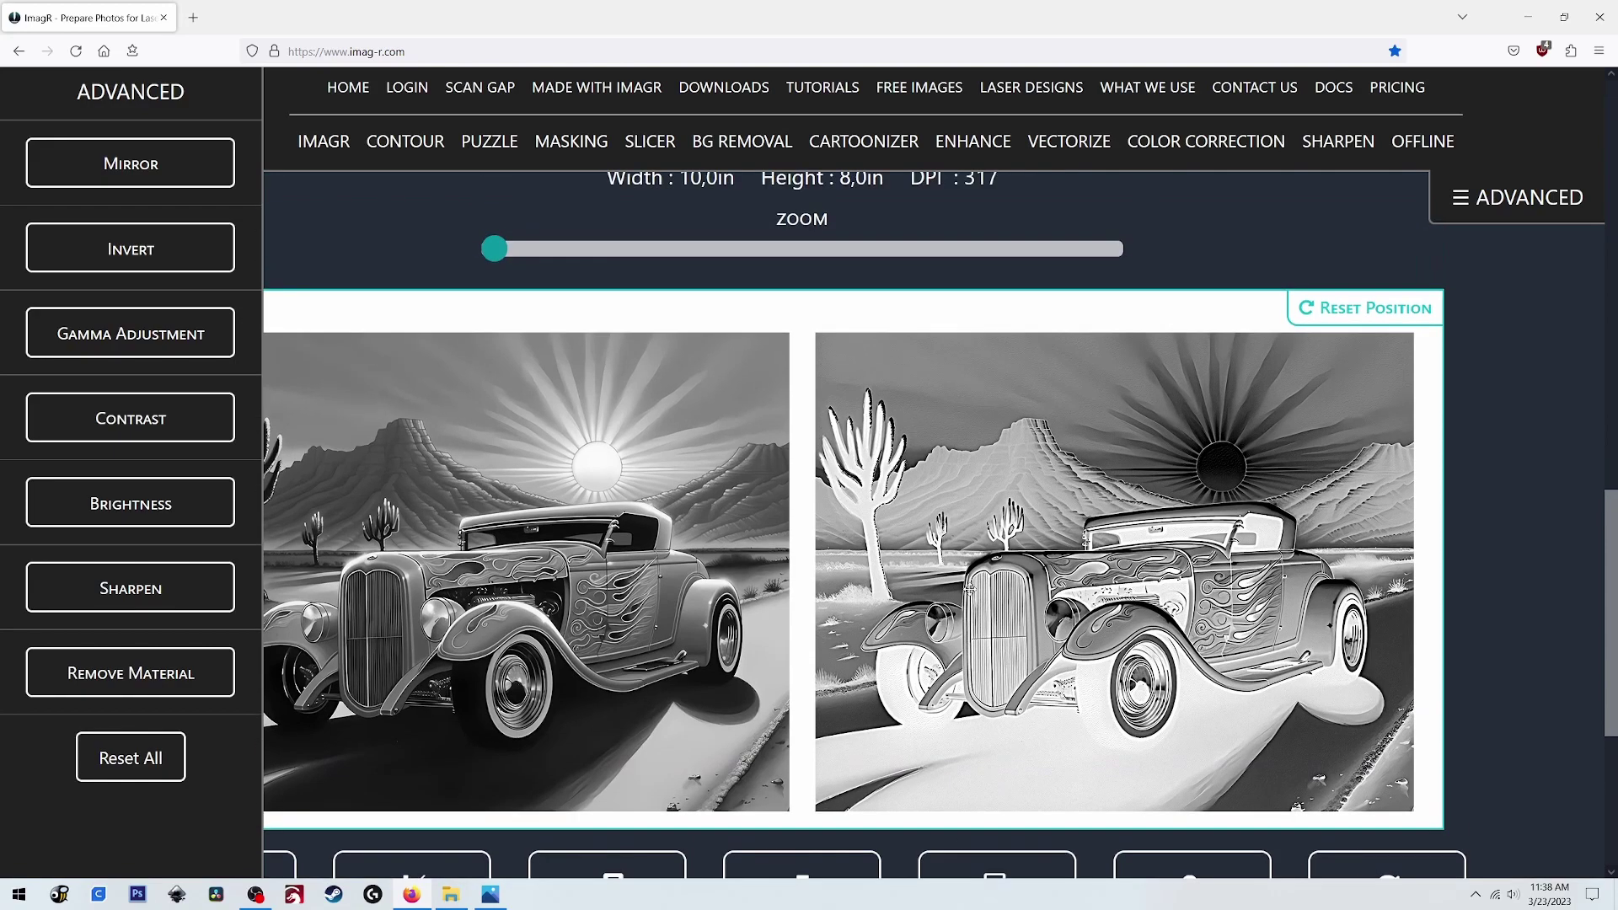
scroll(968, 591, "down", 1)
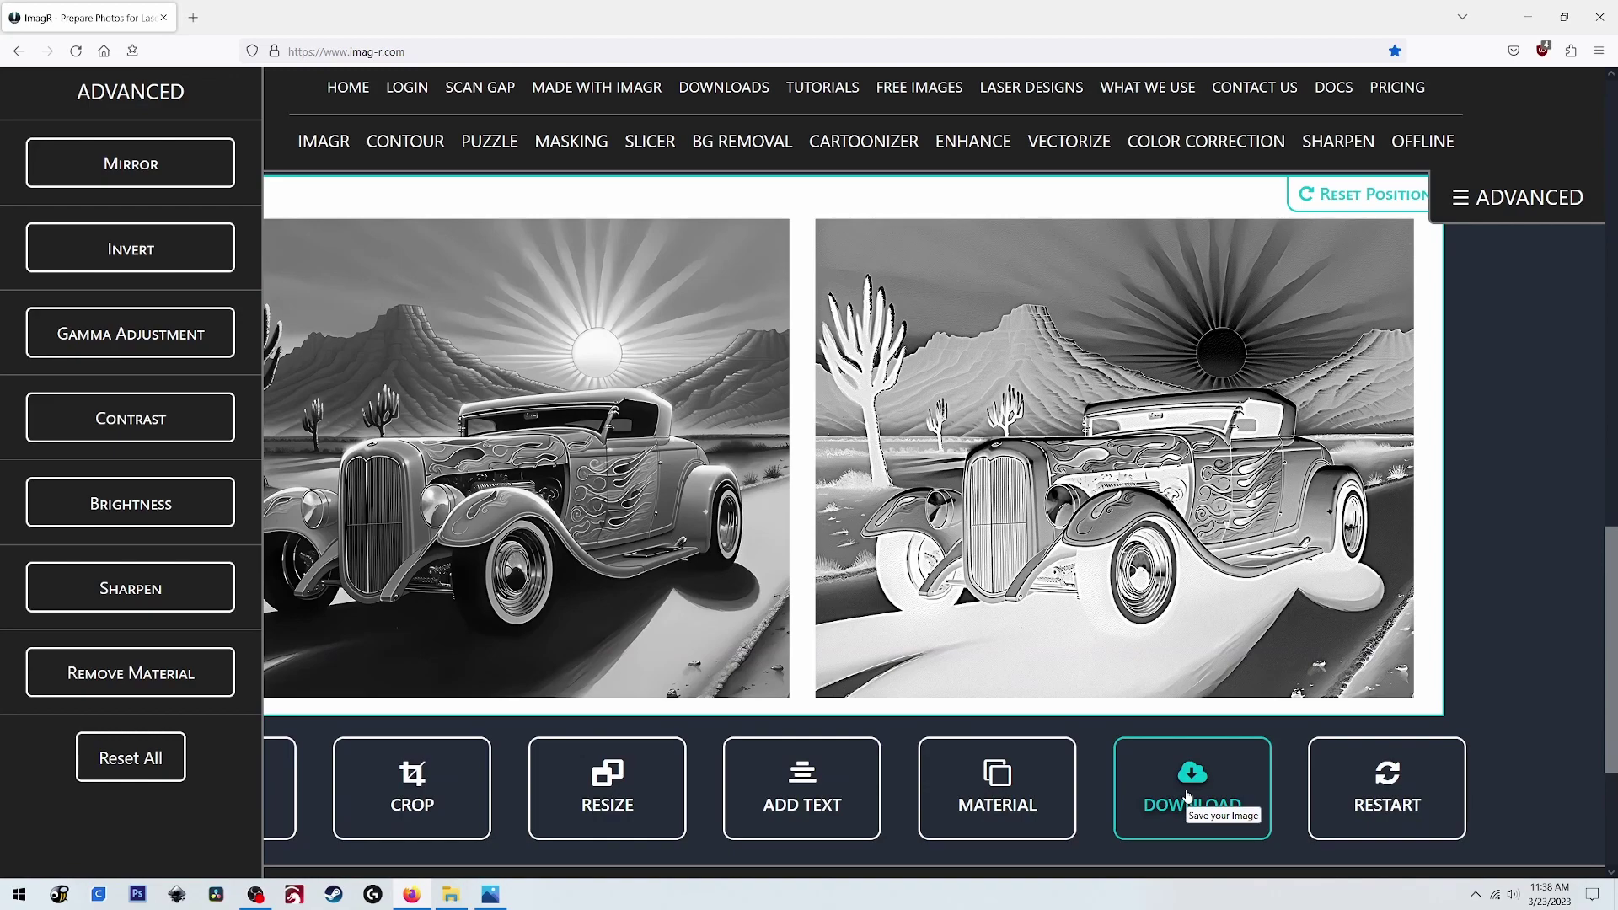
left_click(1188, 796)
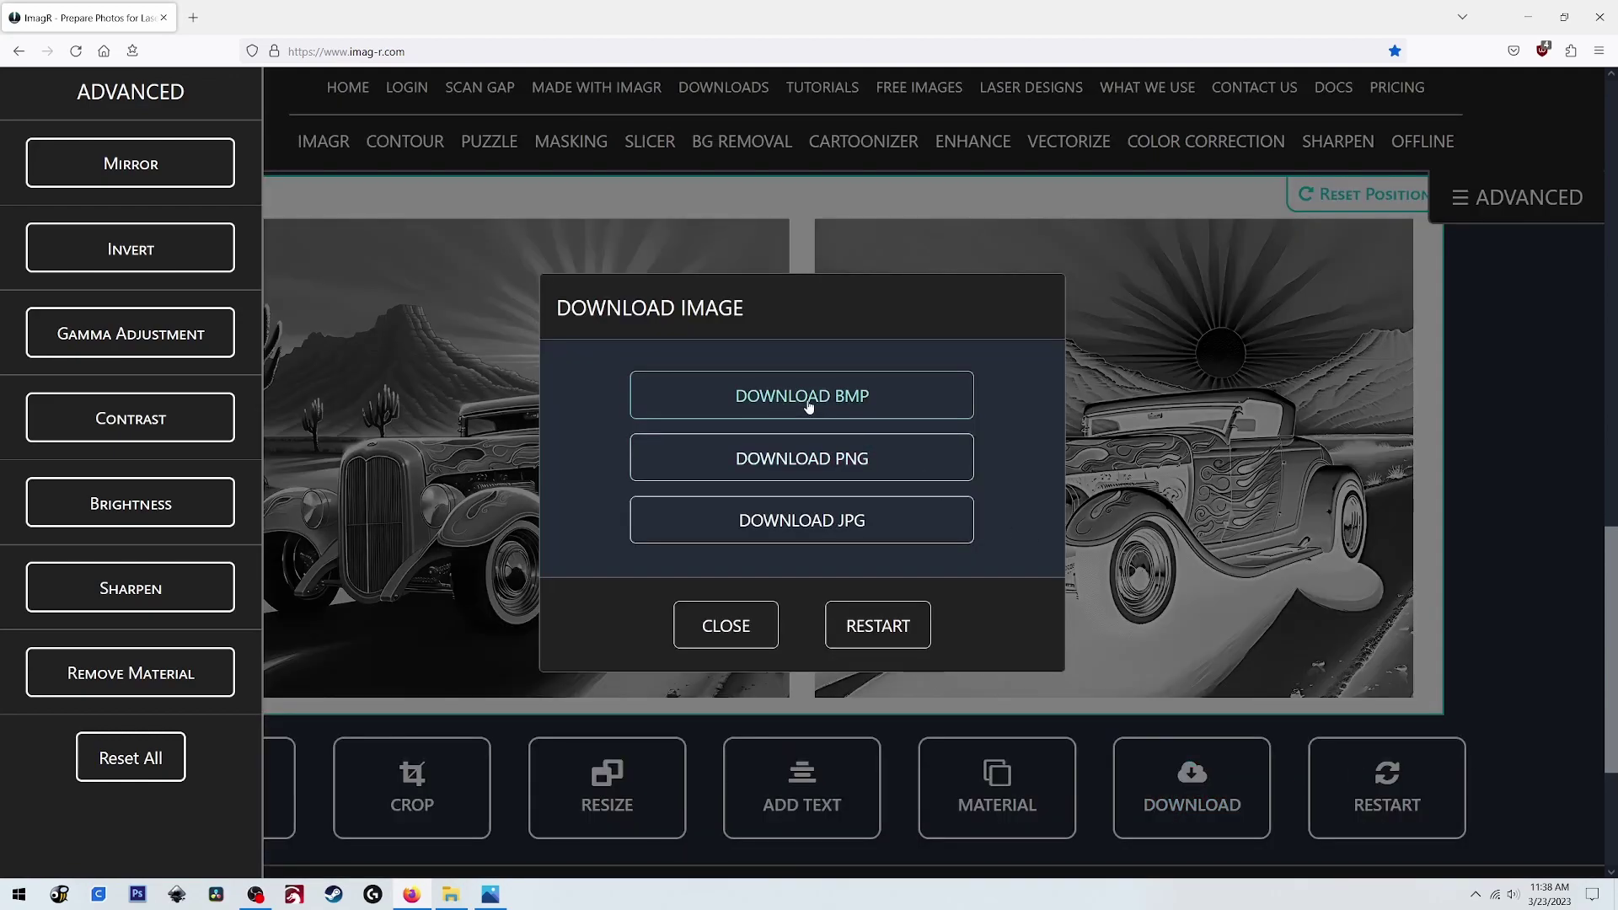
left_click(800, 468)
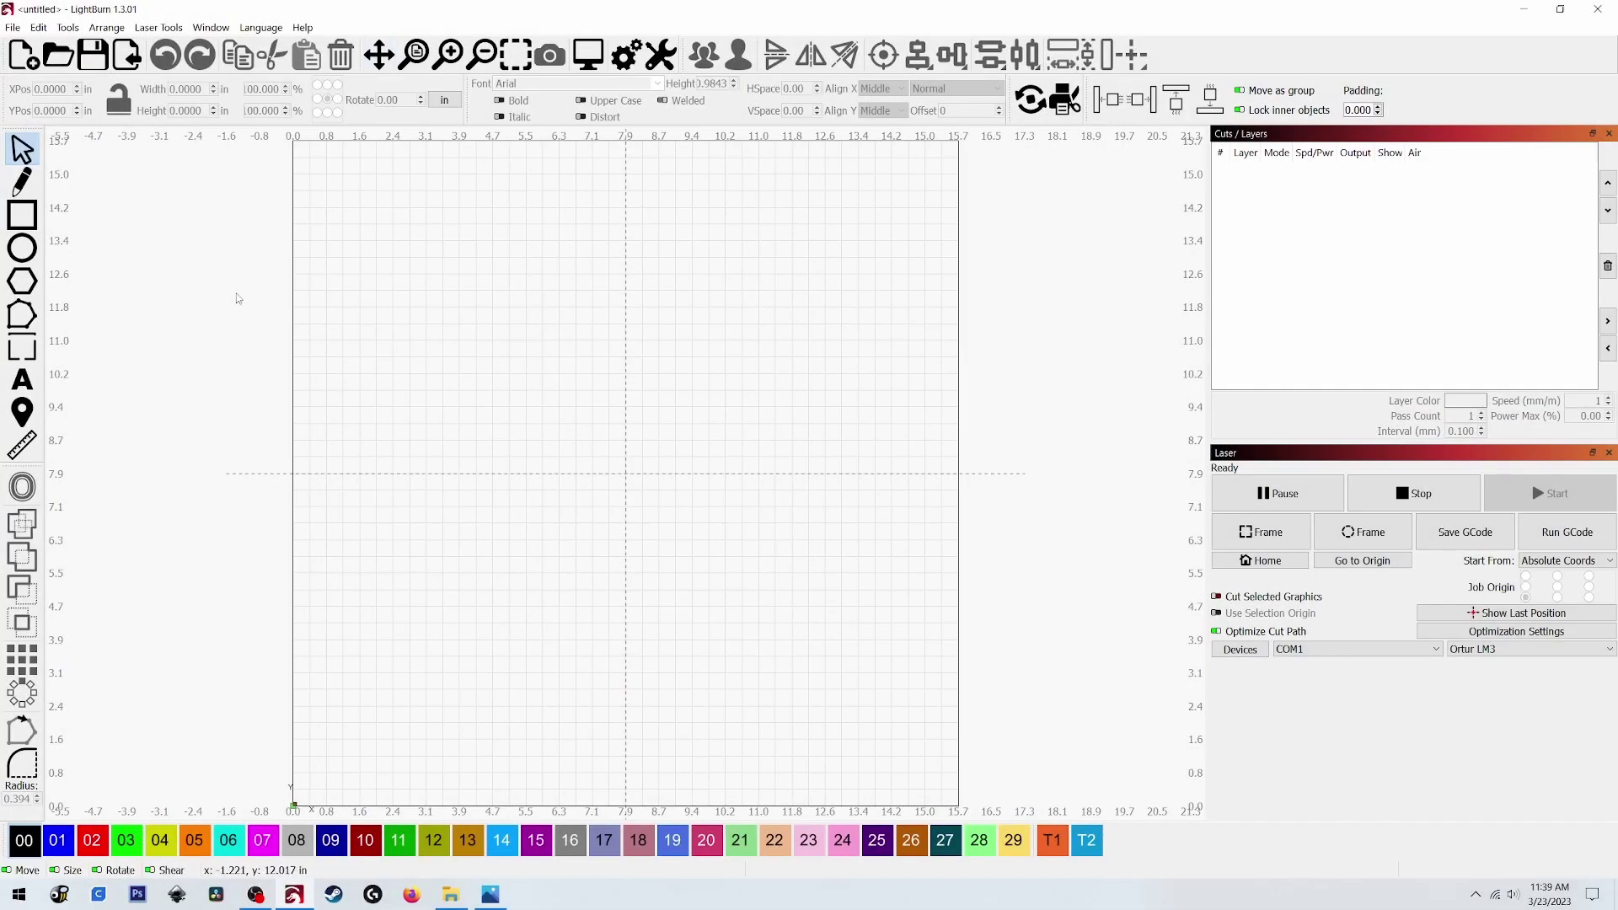
- Load orangehotrod.lbrn2 from Recent Projects and bring up its Image layer settings
left_click(12, 25)
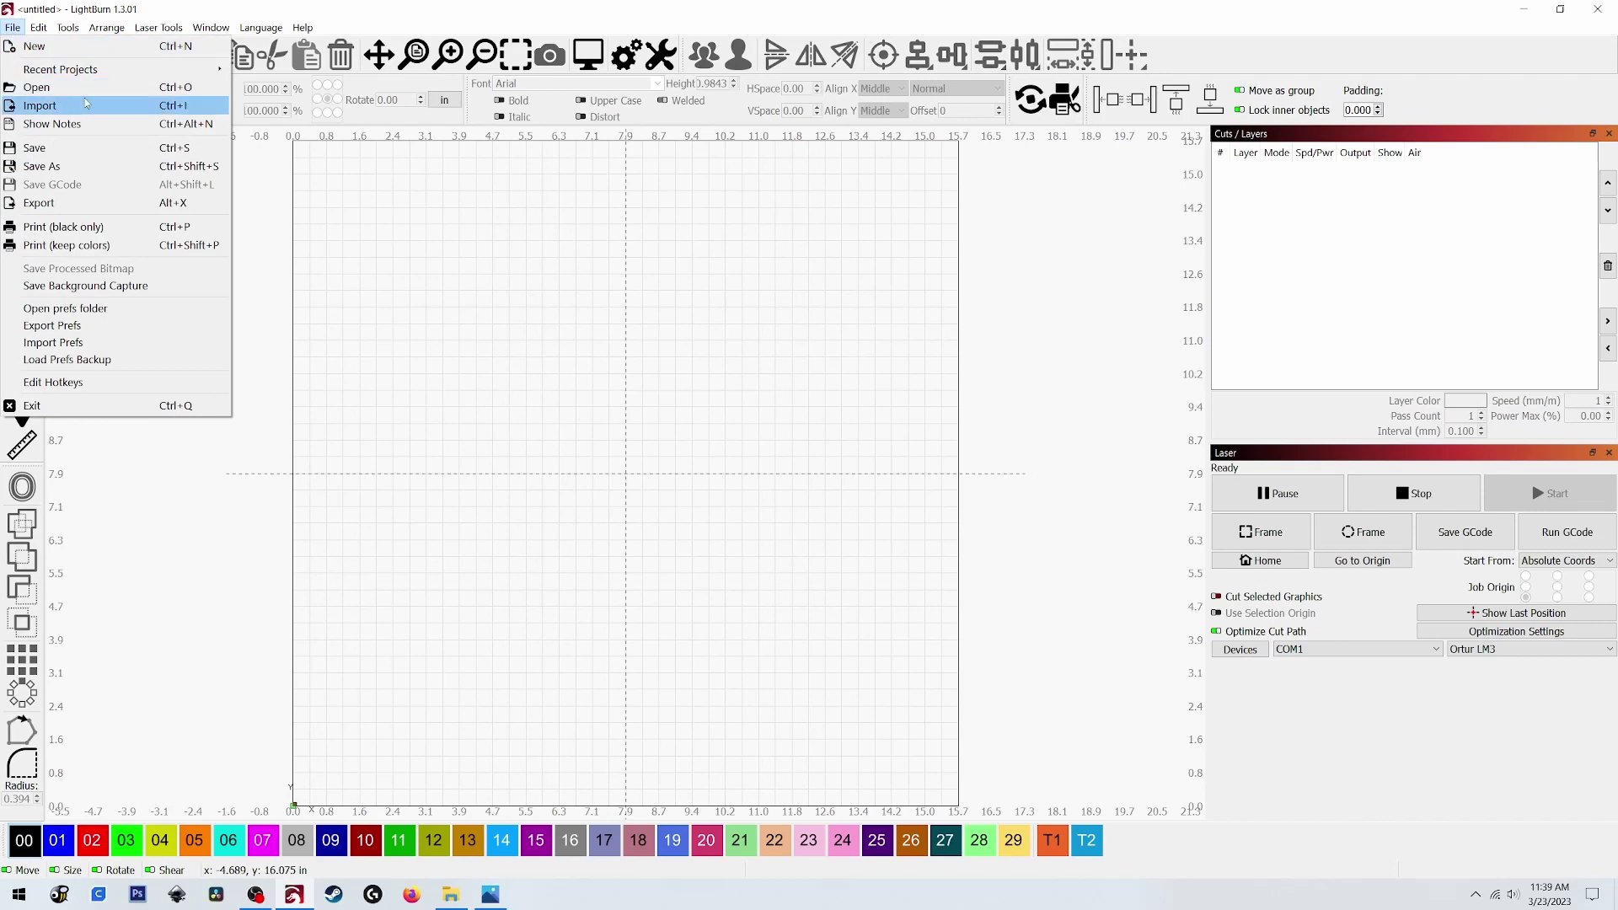
mouse_move(101, 72)
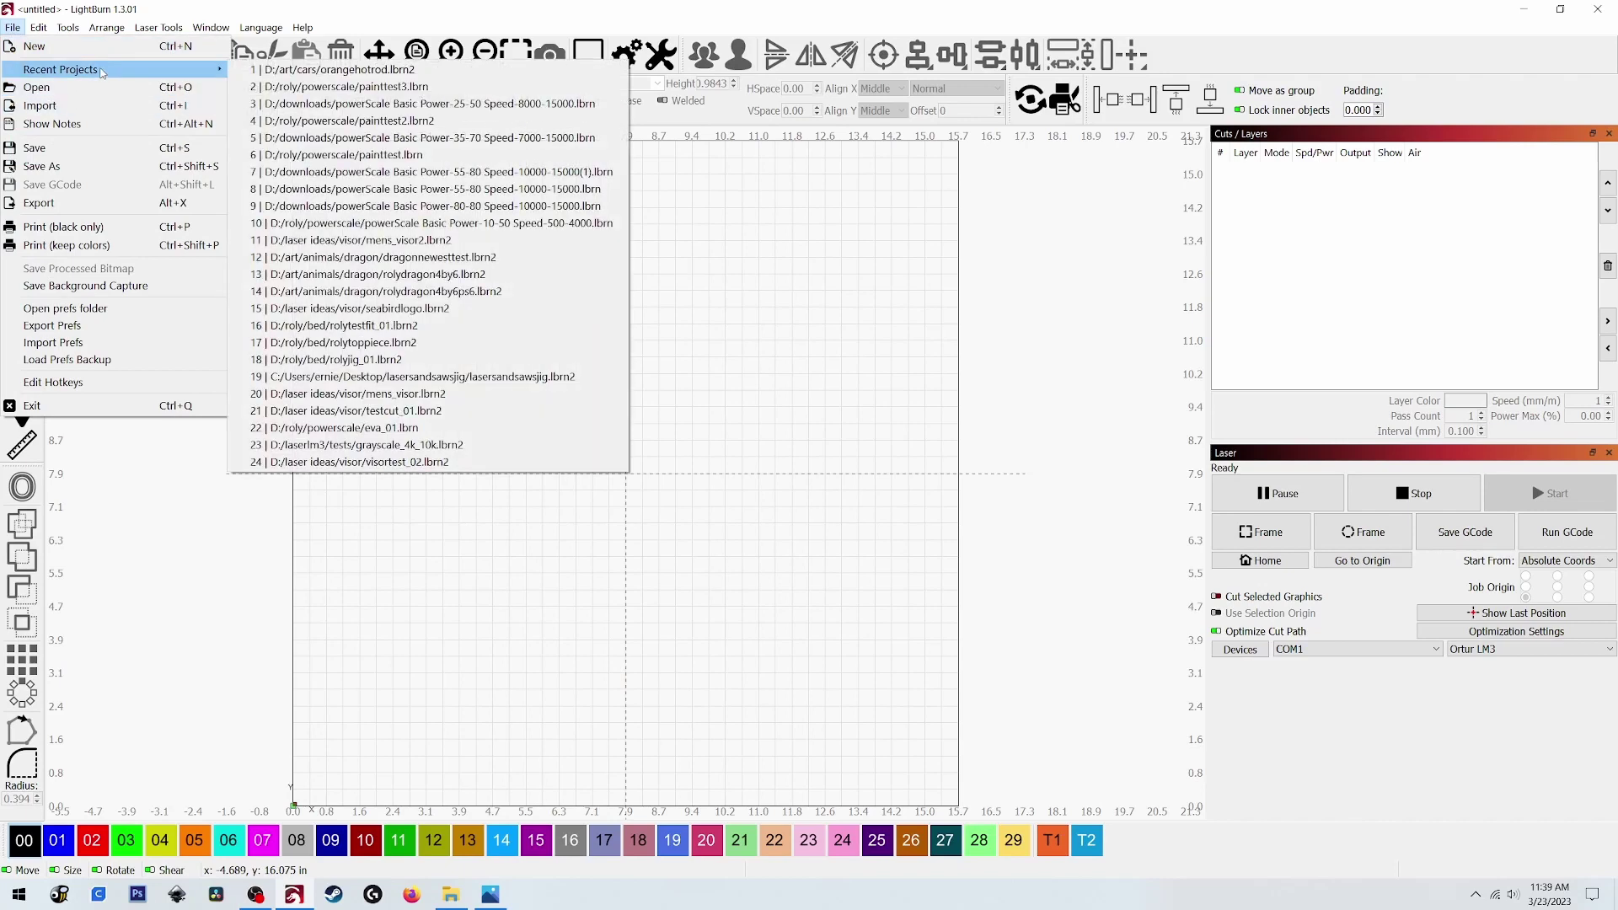
left_click(371, 71)
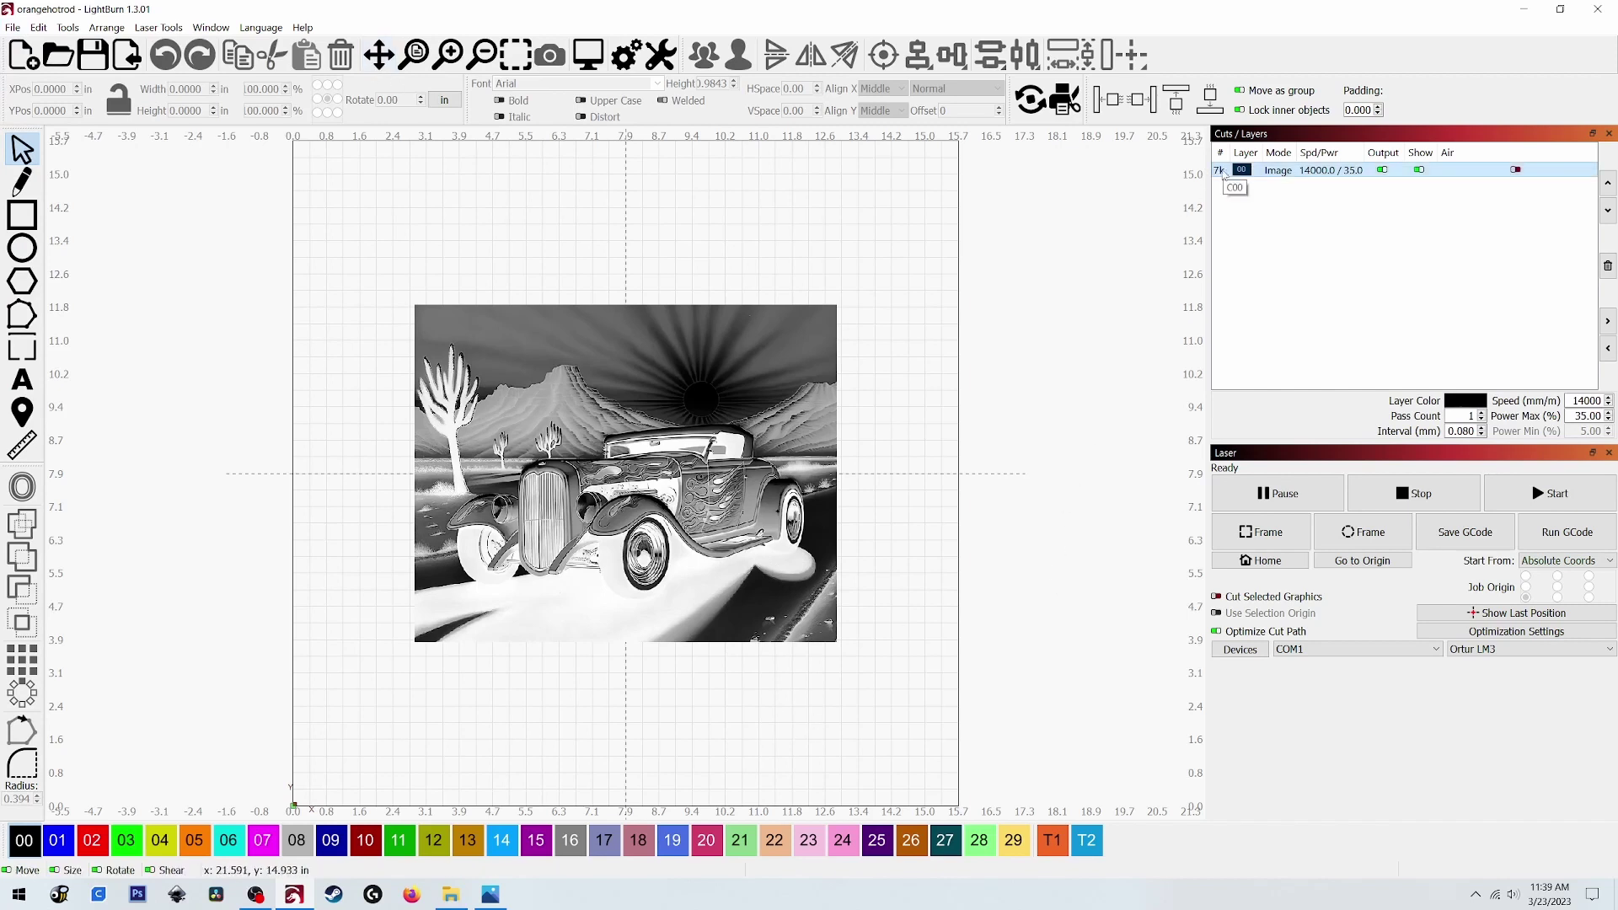
double_click(1223, 173)
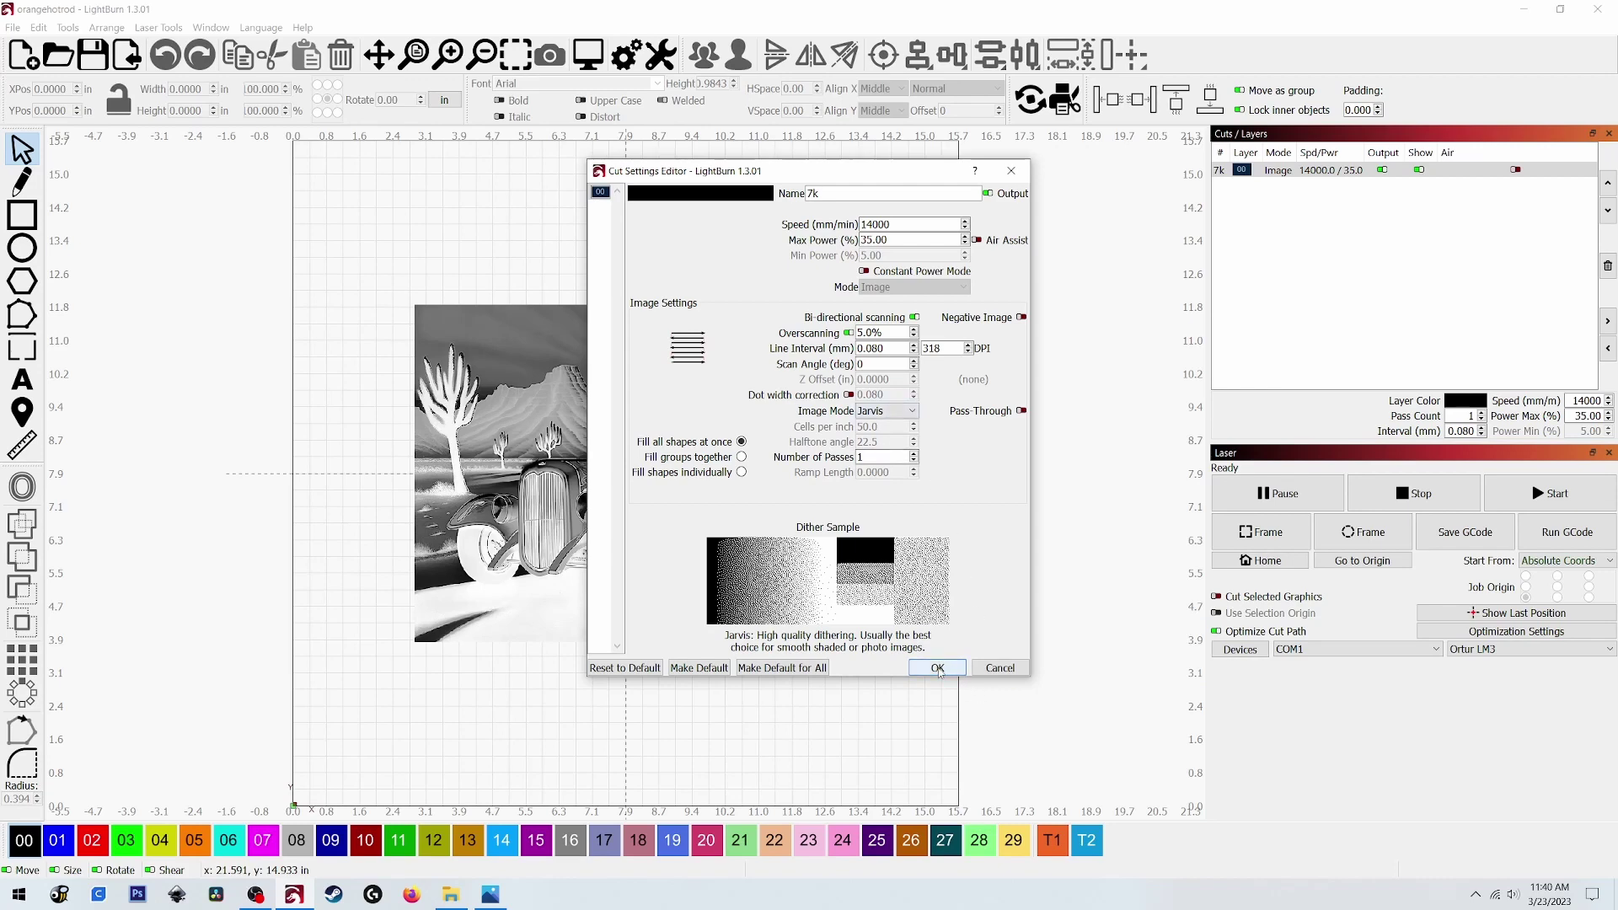
- Accept the image layer's settings: Jarvis dithering, 14000 mm/min speed, 35% max power
left_click(938, 668)
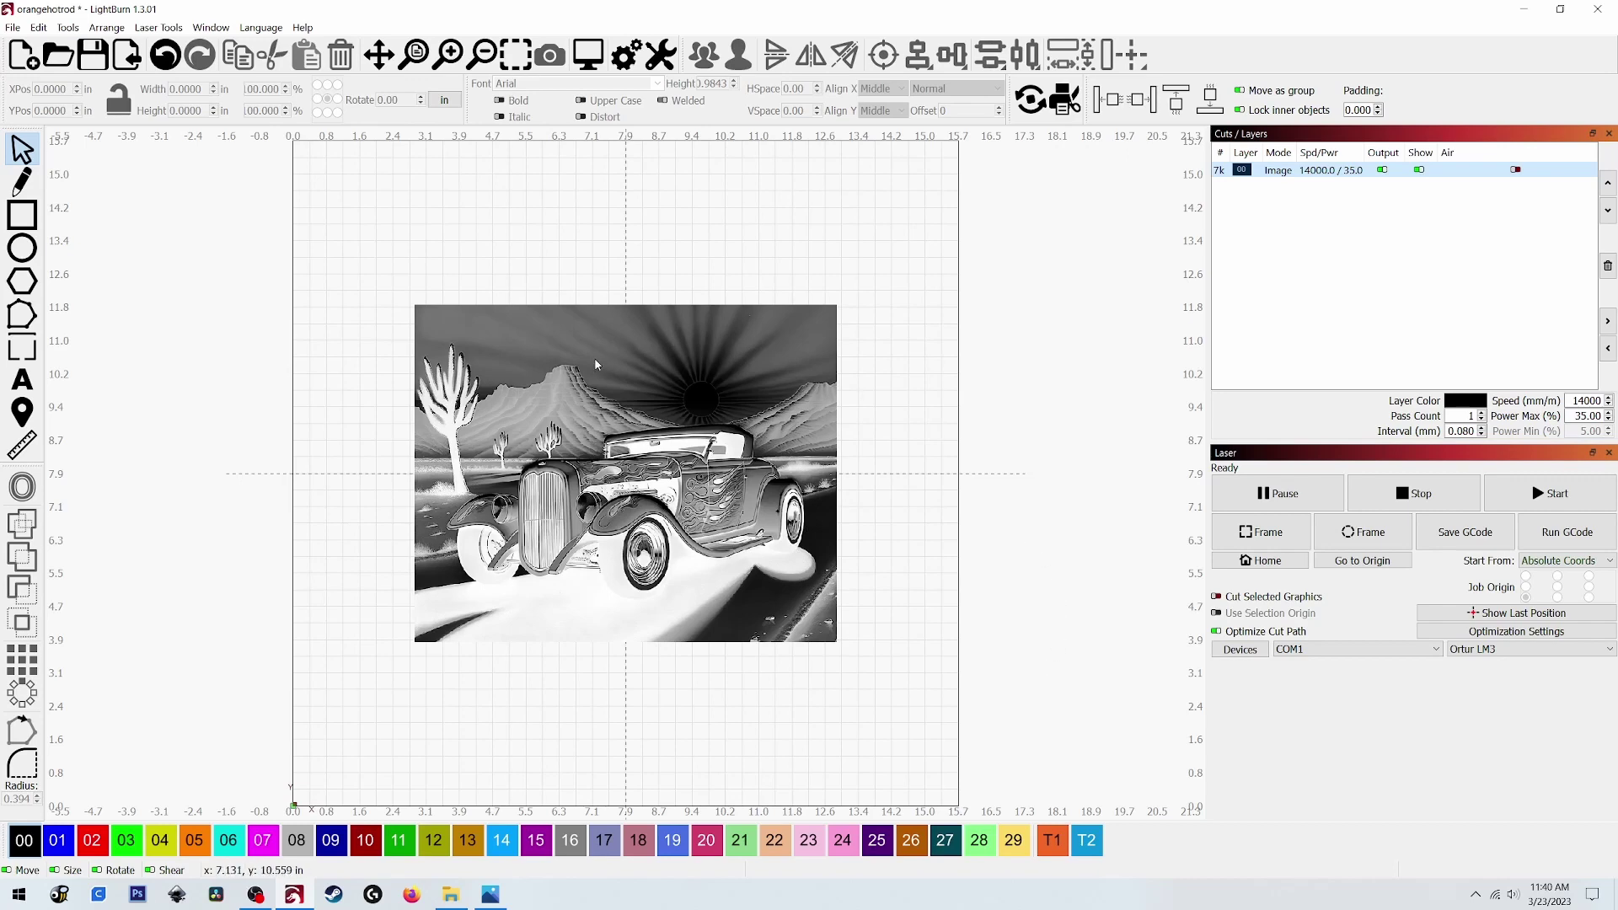
left_click(690, 464)
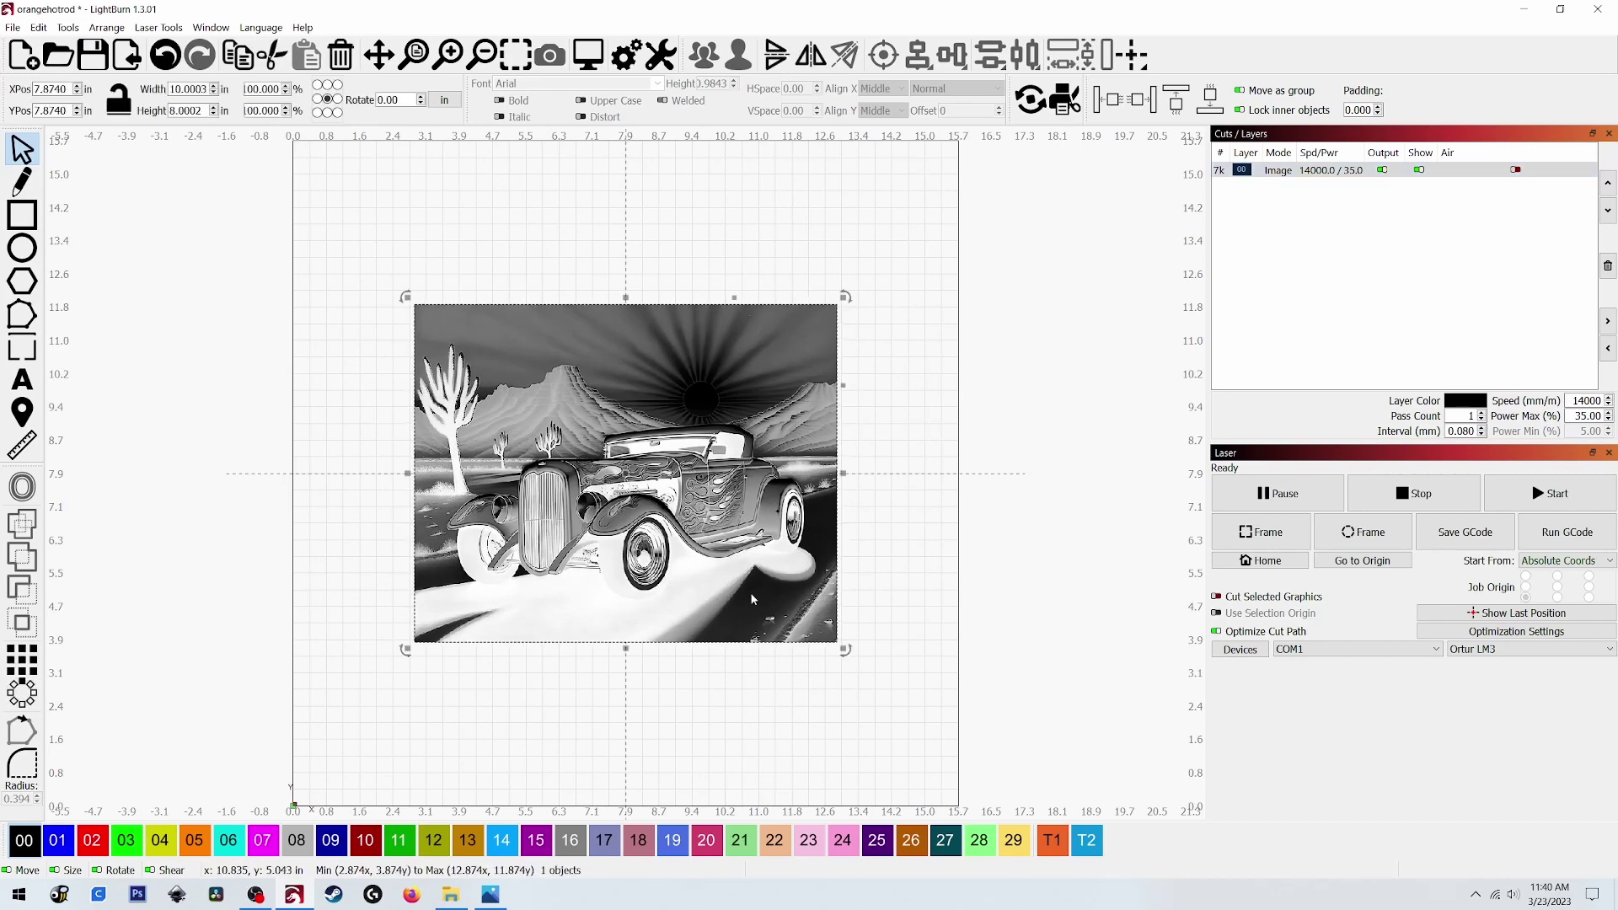
right_click(752, 593)
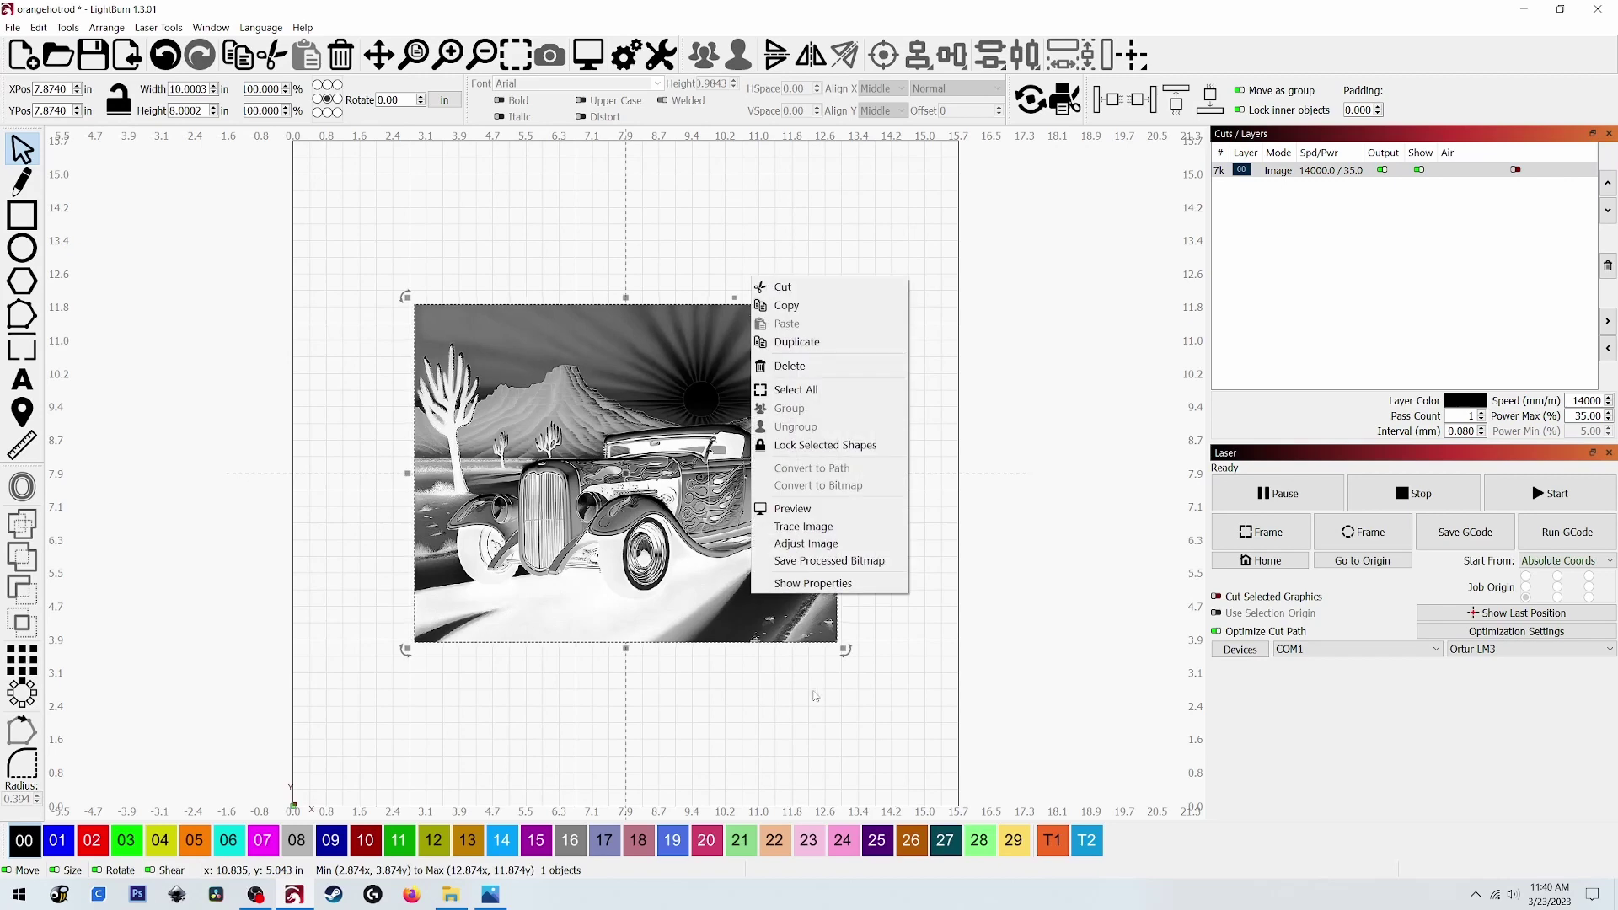
left_click(817, 510)
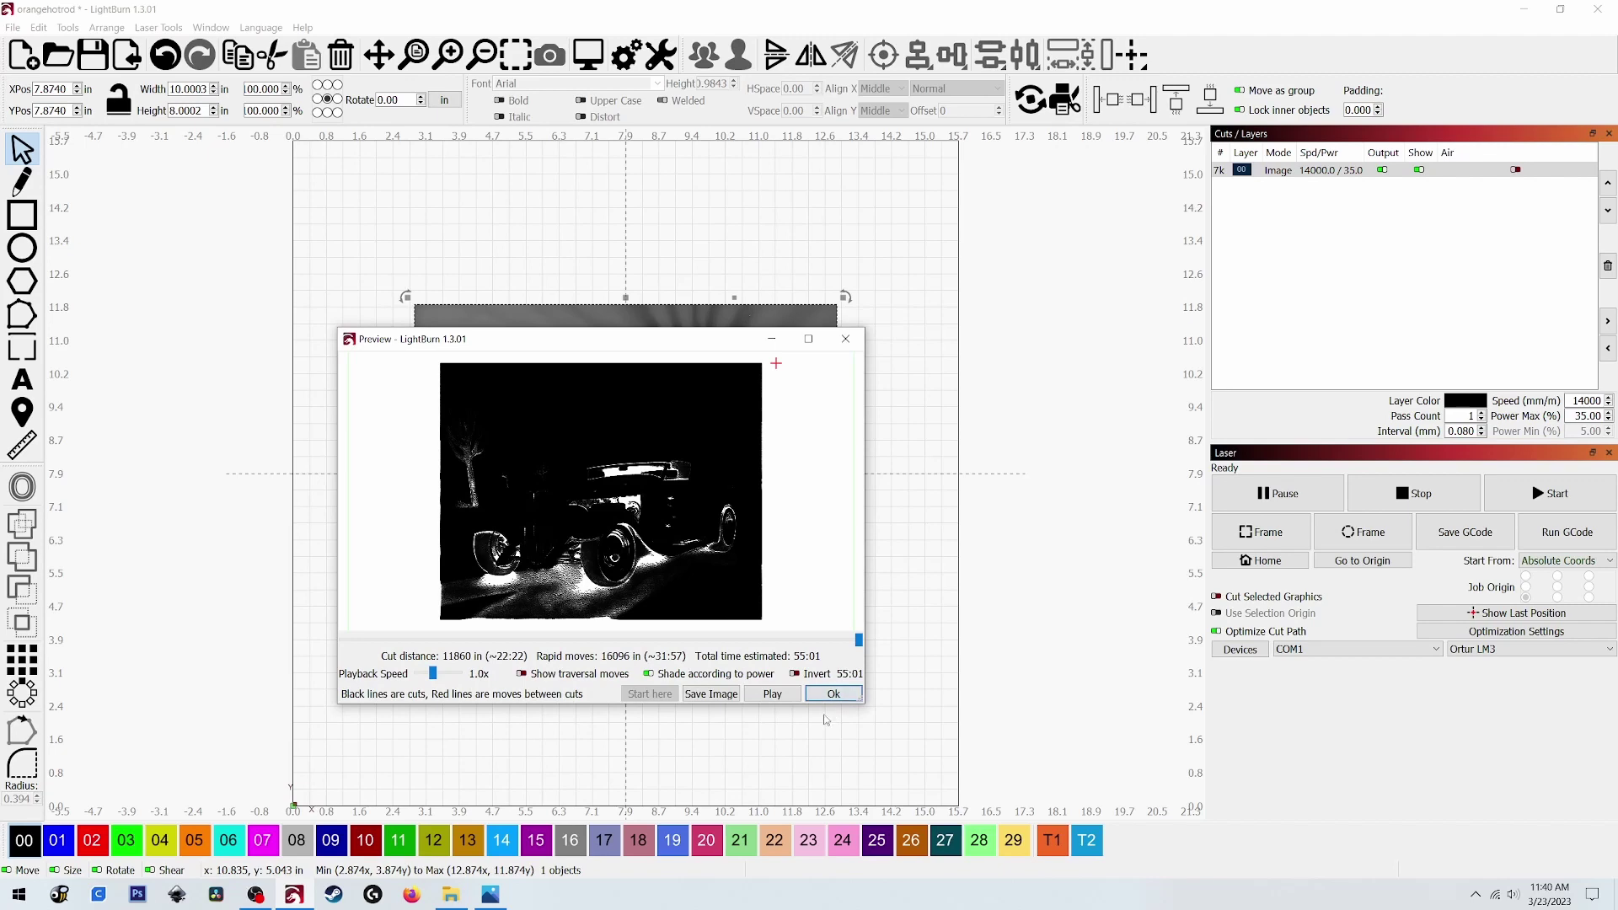
left_click(833, 693)
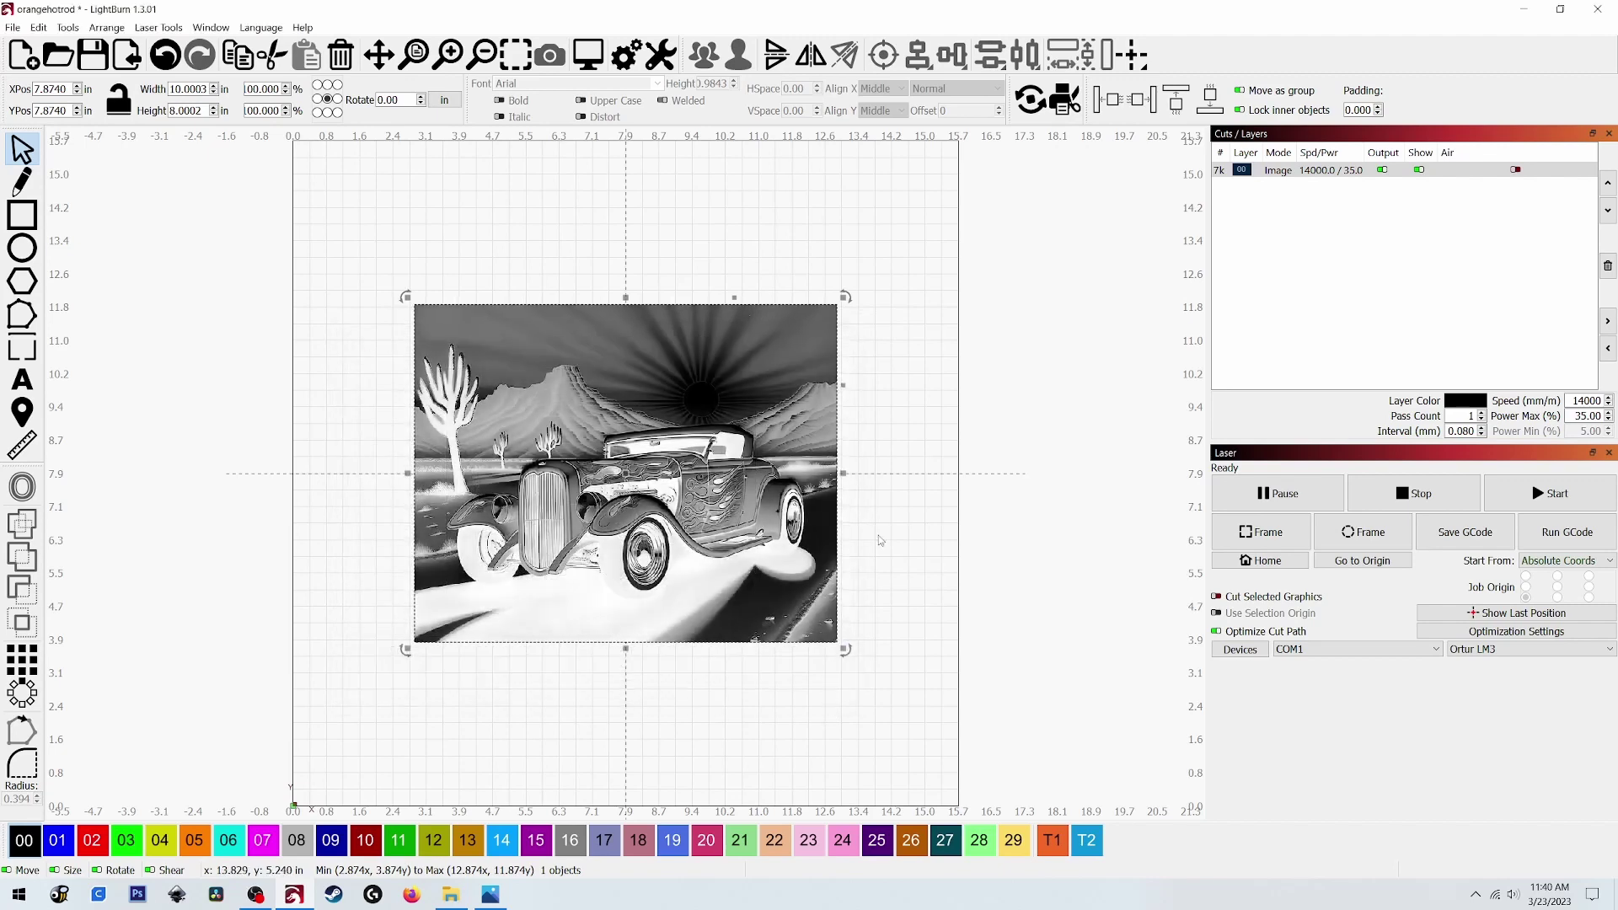